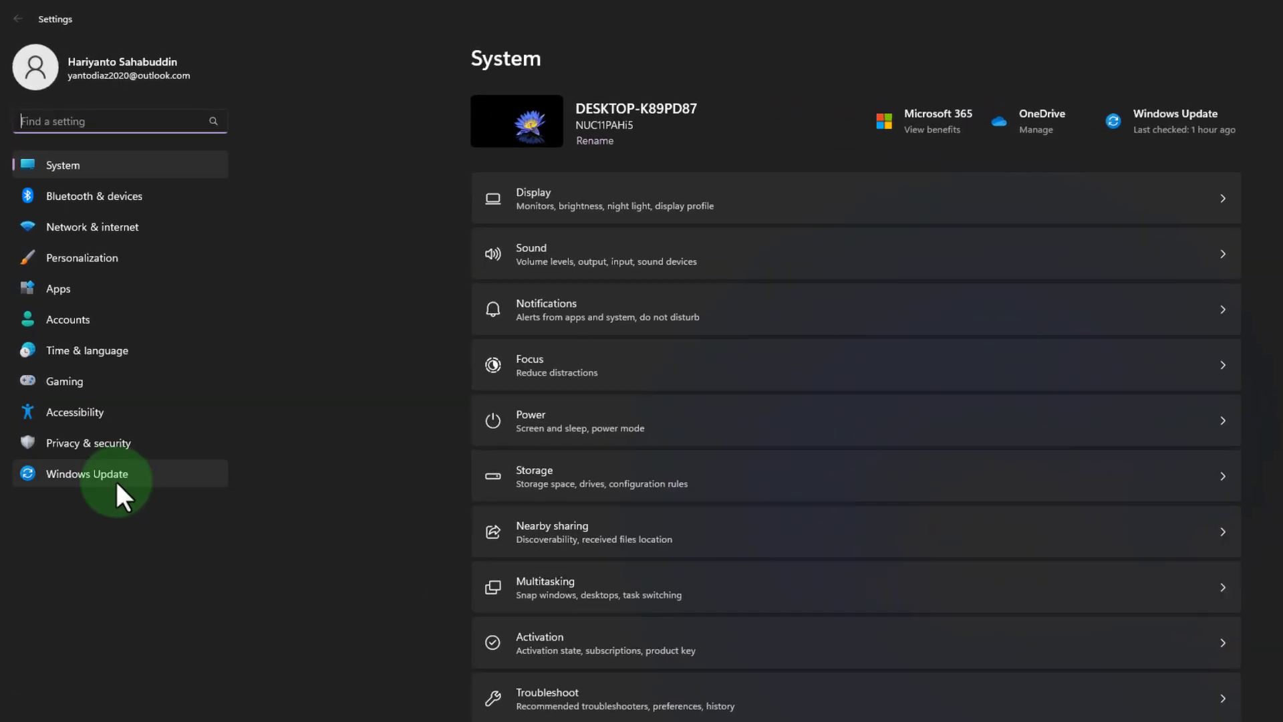
View the optional driver updates in the advanced Windows Update options, and return to the advanced options.
left_click(124, 506)
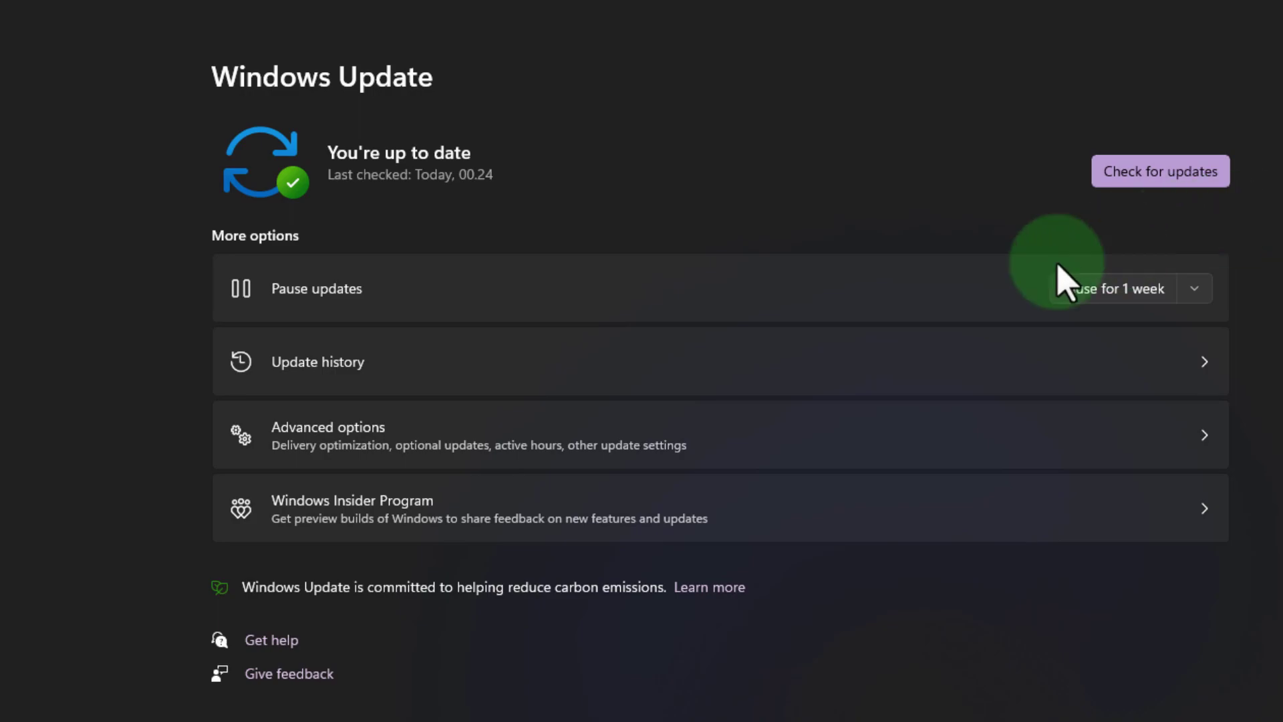
left_click(371, 446)
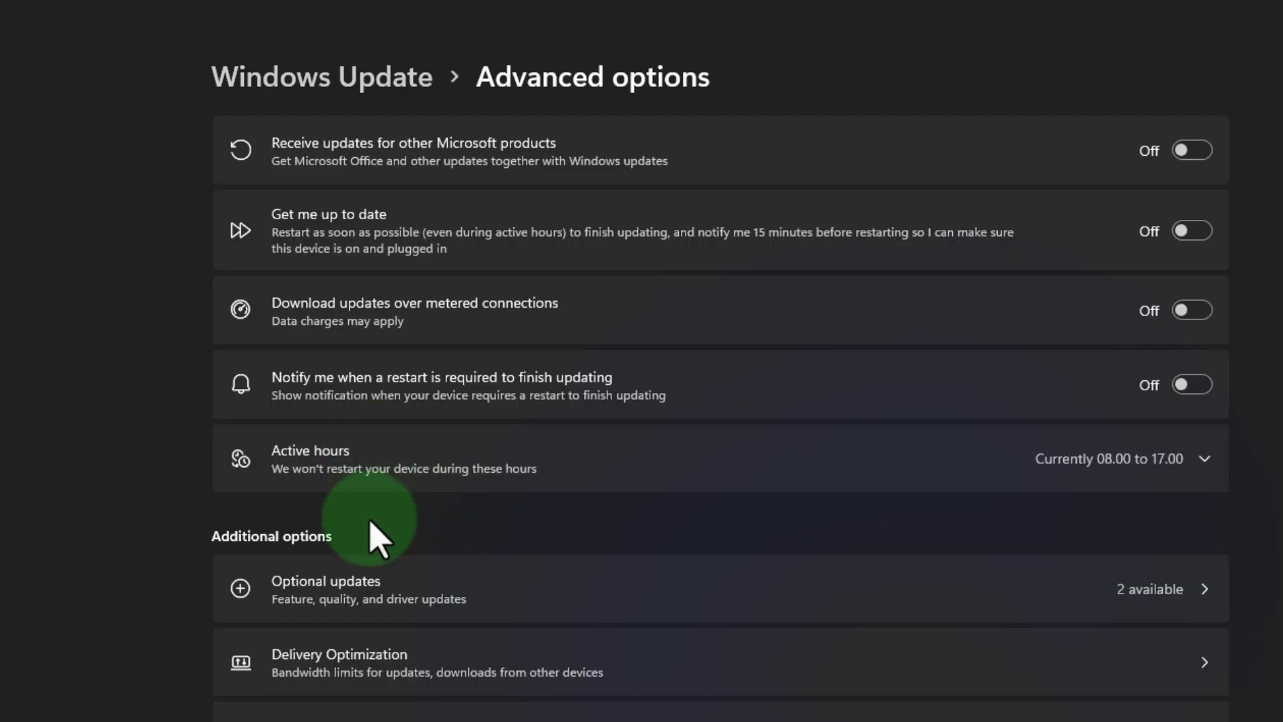
left_click(360, 600)
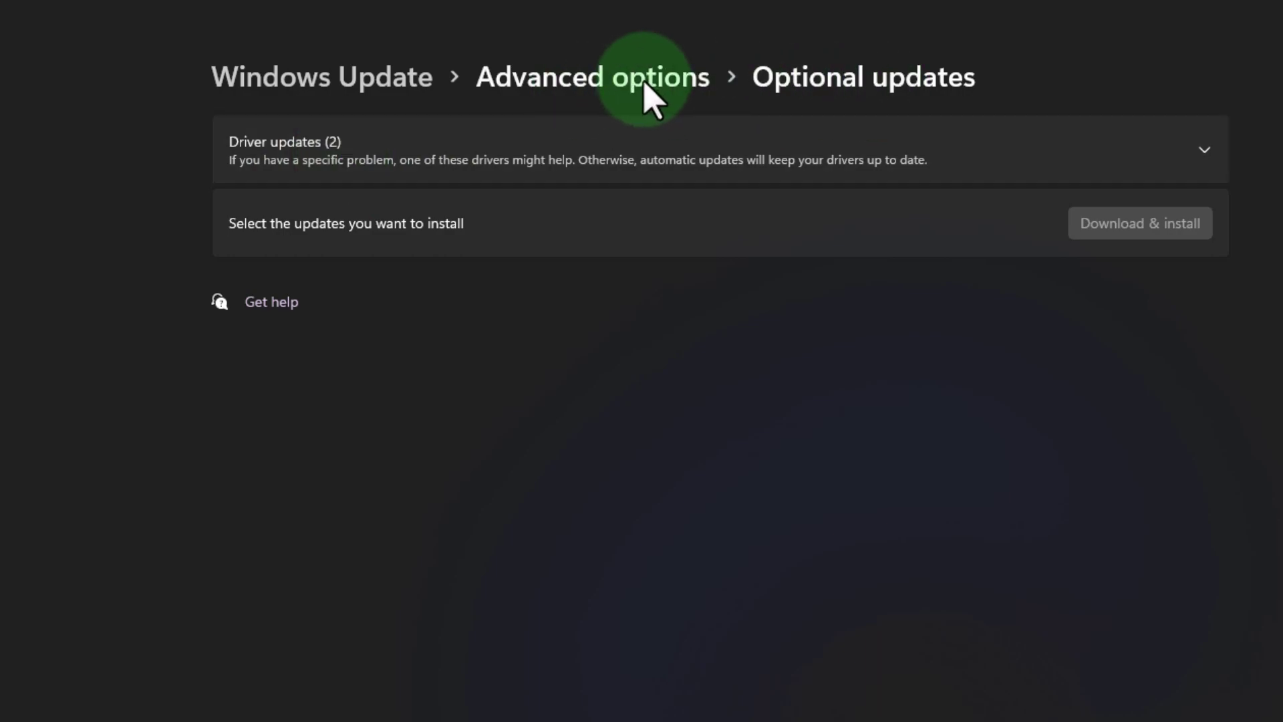
key("alt+Left")
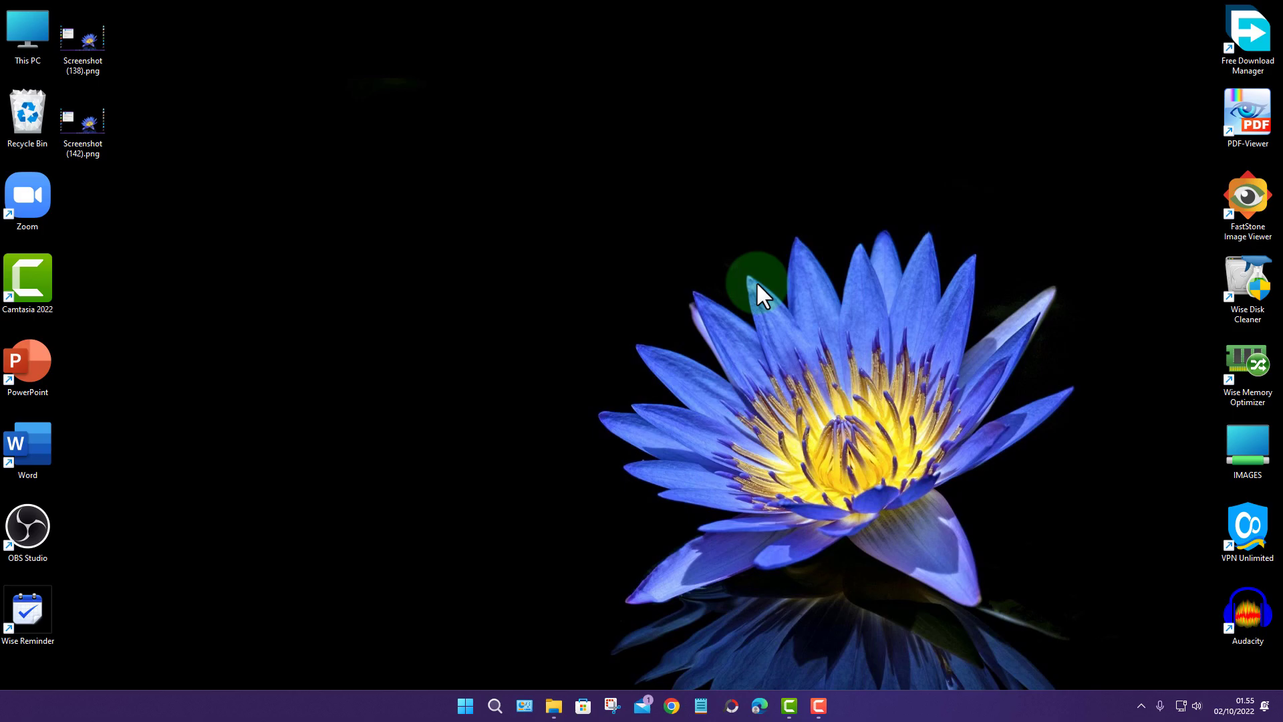
Open the system storage settings and view the temporary files on the local disk.
key("super+i")
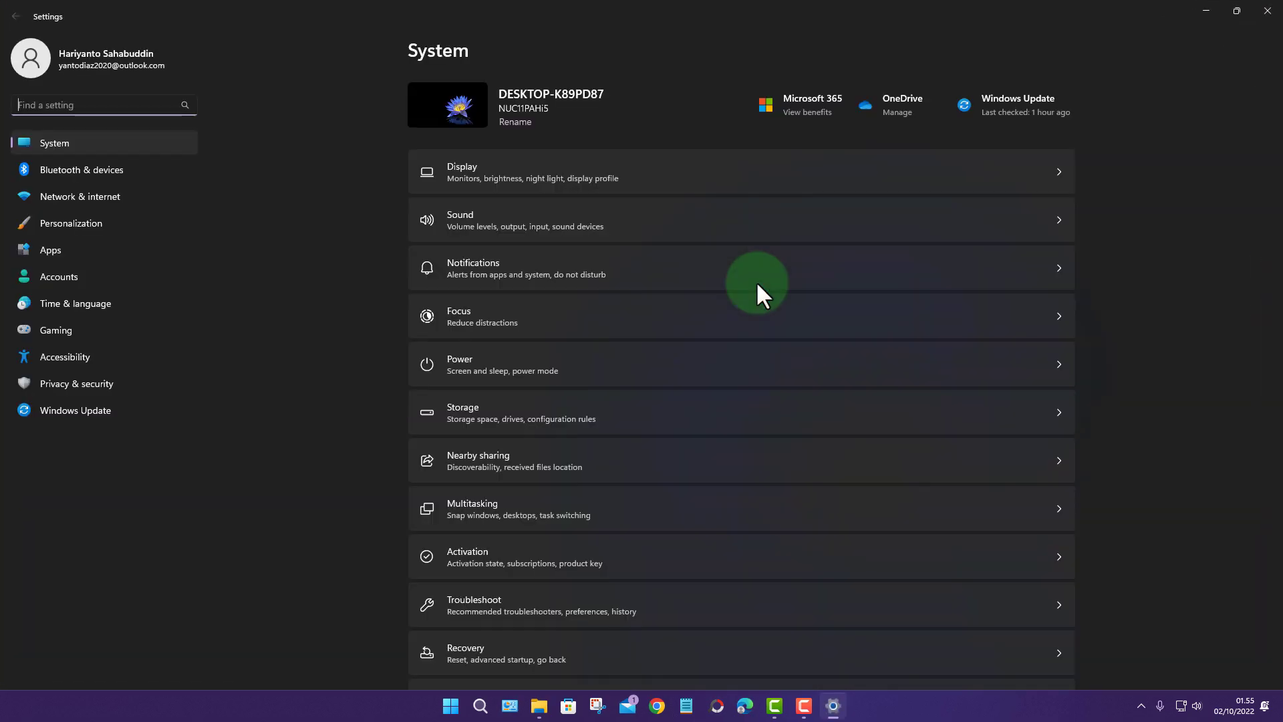
left_click(541, 419)
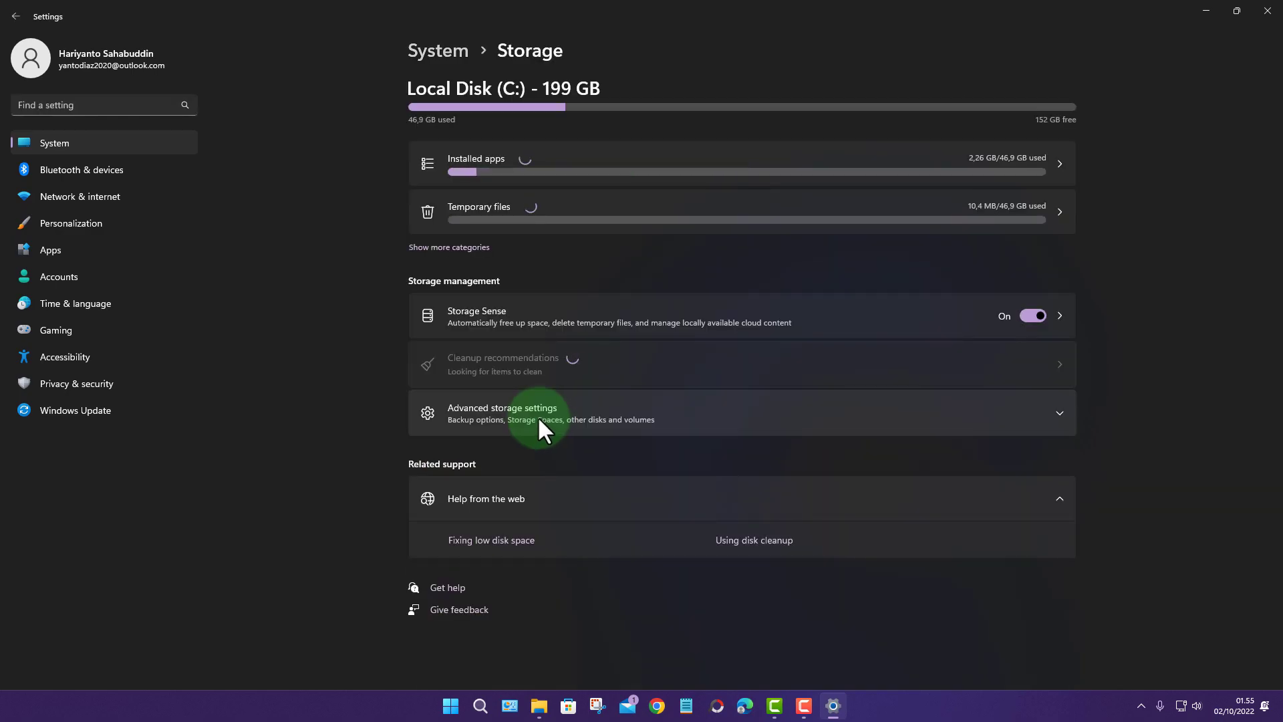
left_click(581, 211)
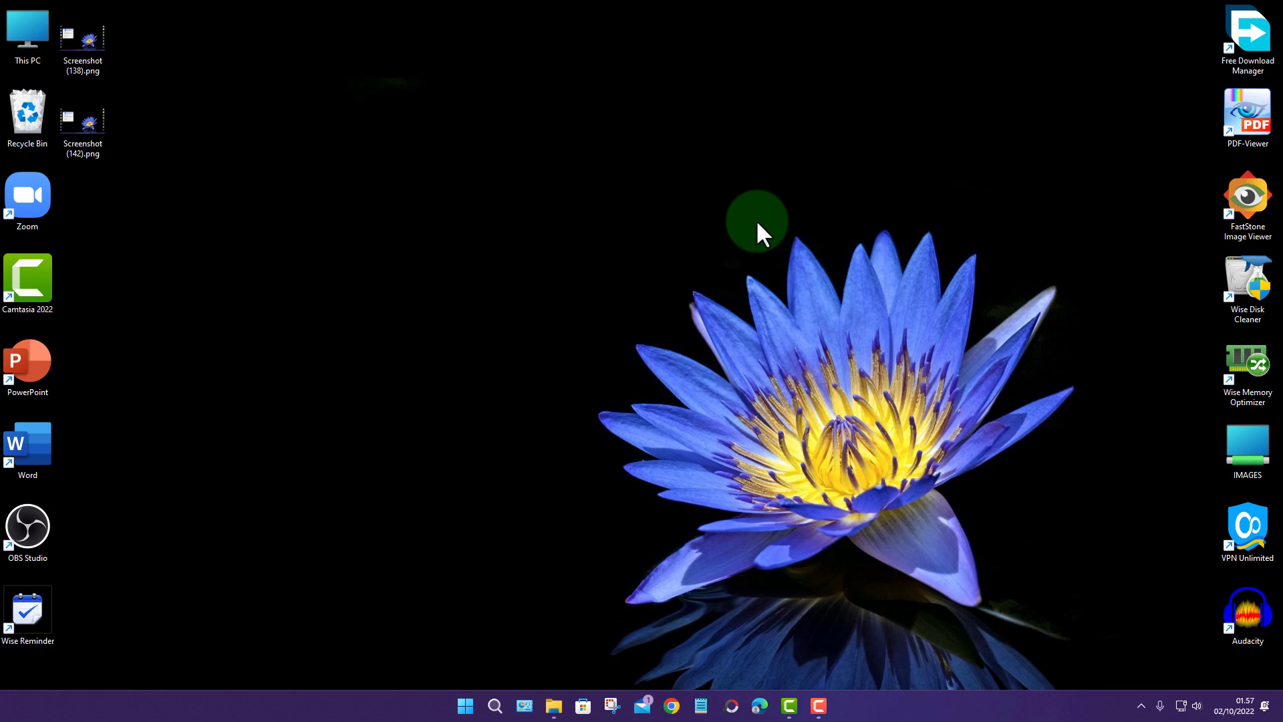
Open File Explorer, minimize its window, and bring another of the open File Explorer windows to the front.
key("super+e")
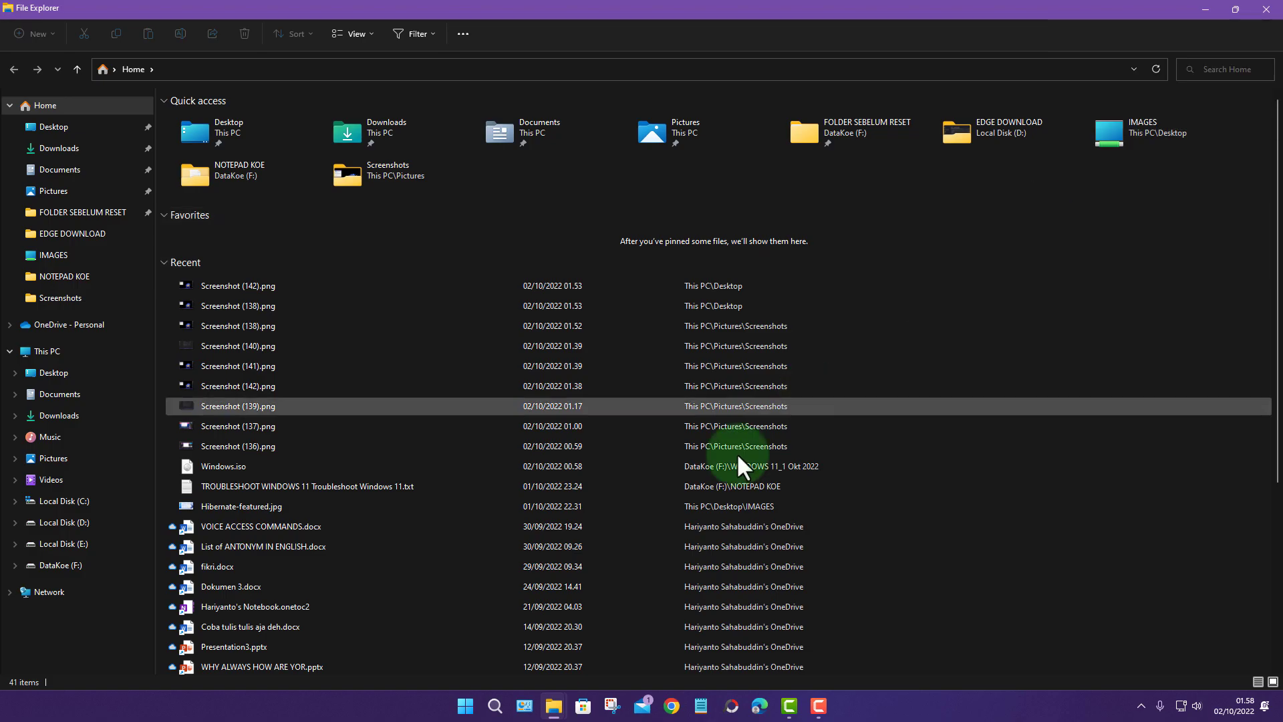
left_click(1204, 10)
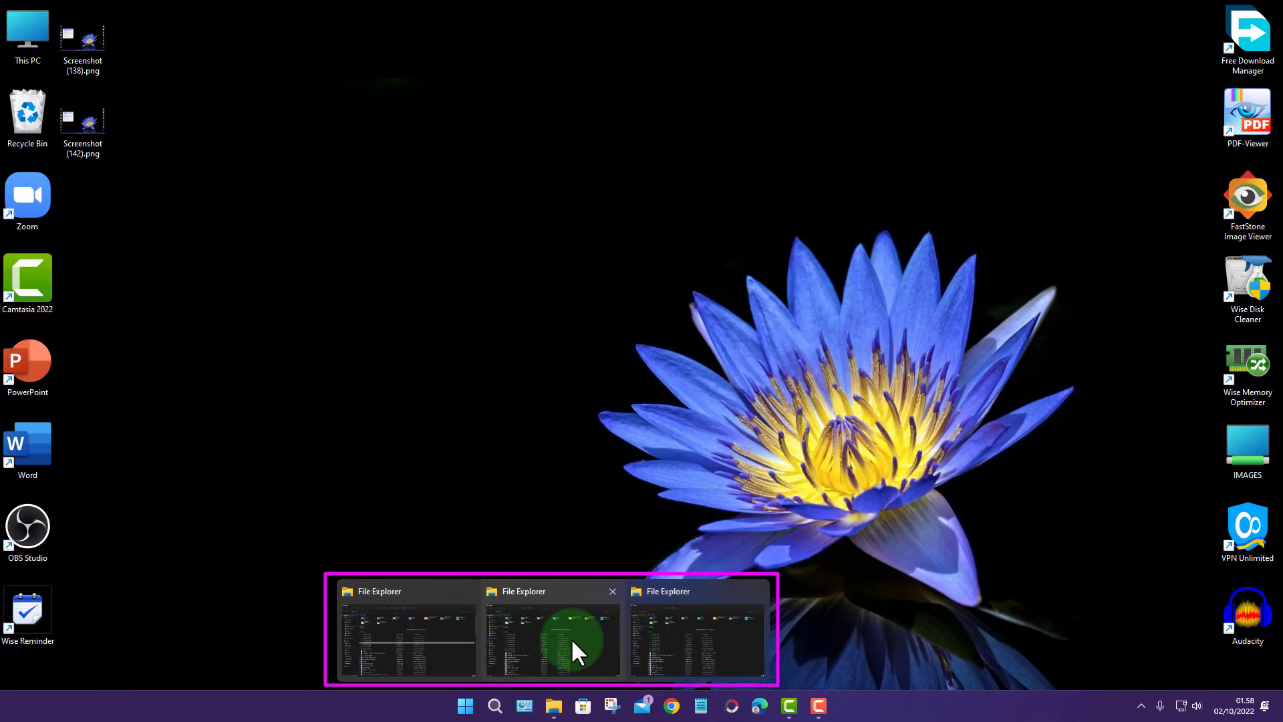
left_click(695, 632)
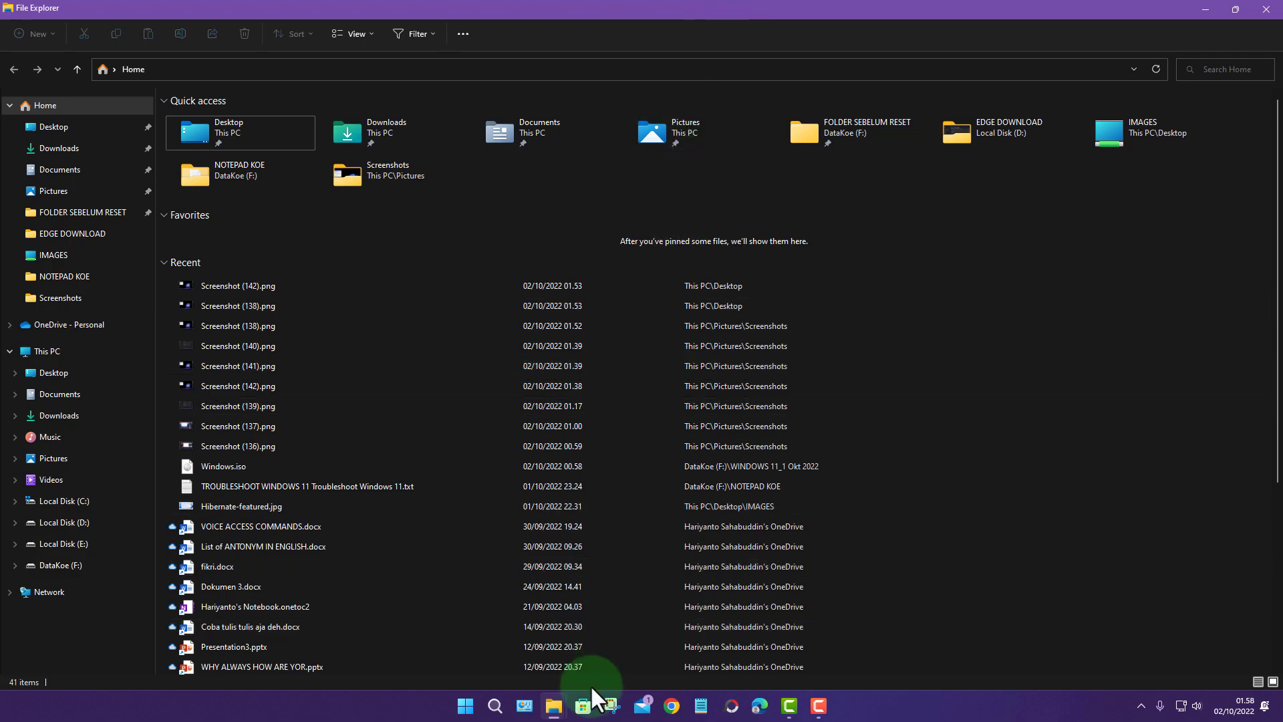
Close all three open File Explorer windows.
mouse_move(554, 705)
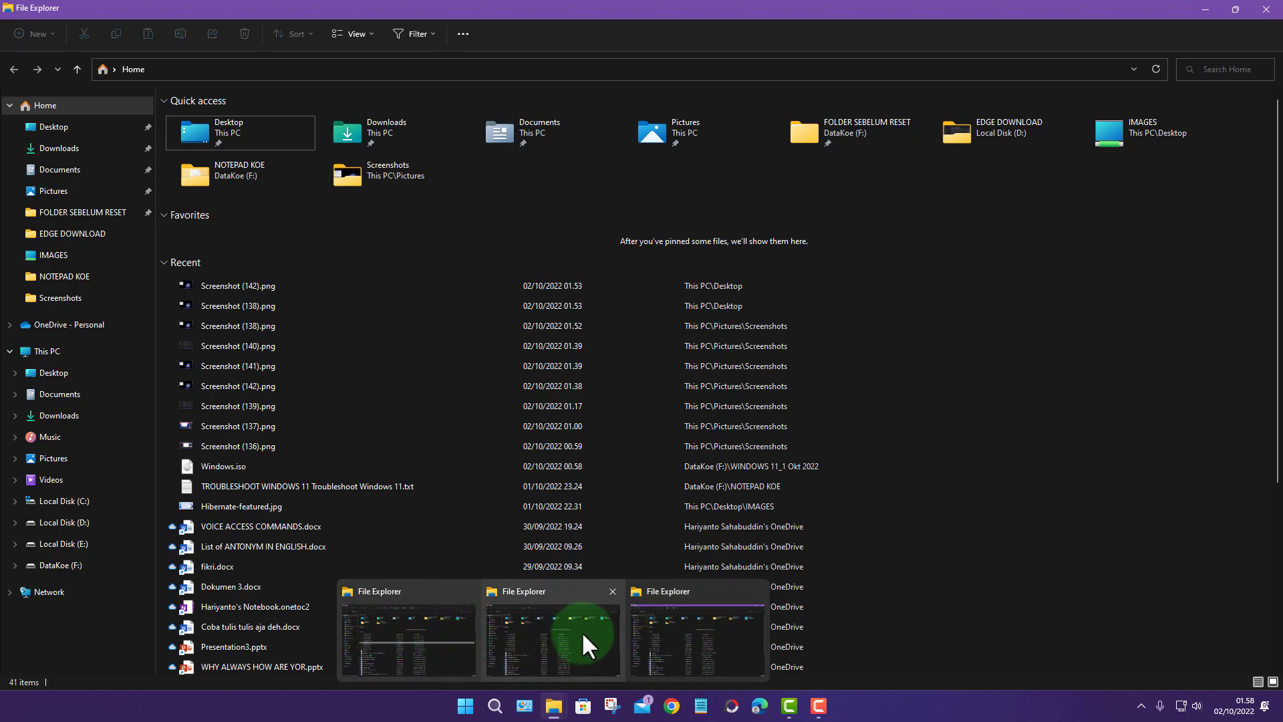
left_click(1235, 9)
left_click(1061, 25)
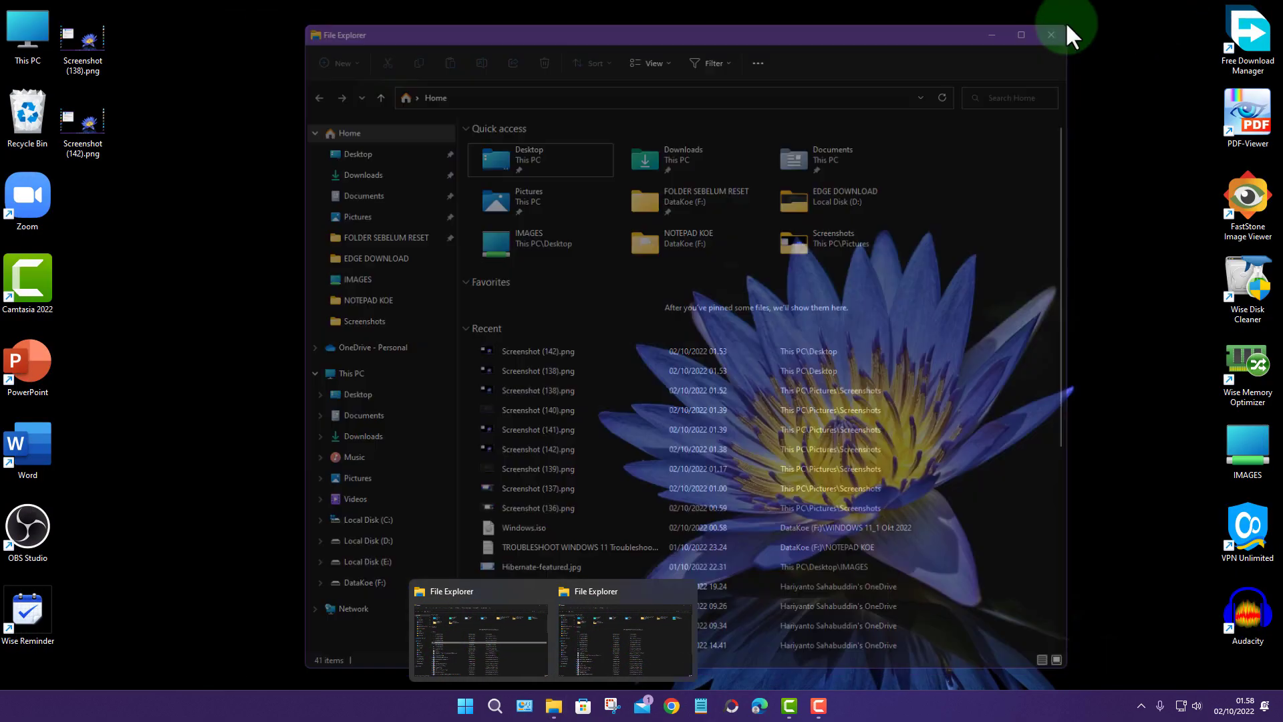
left_click(539, 590)
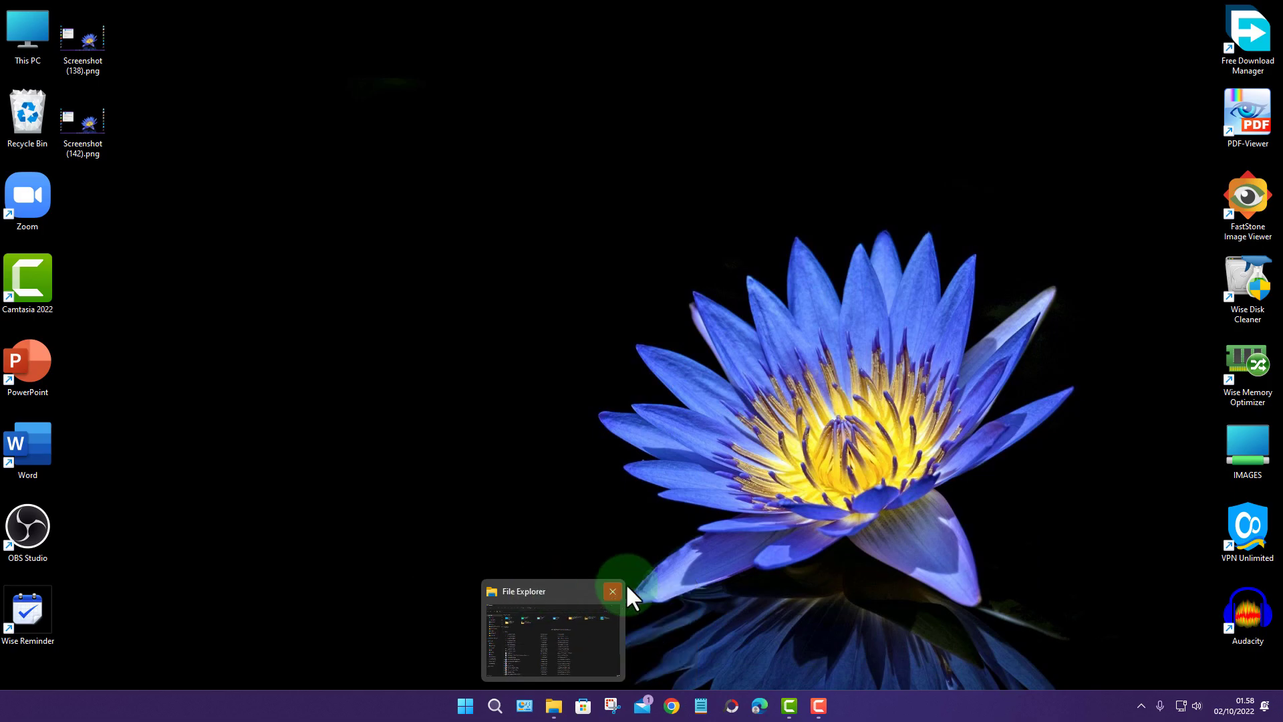
left_click(610, 590)
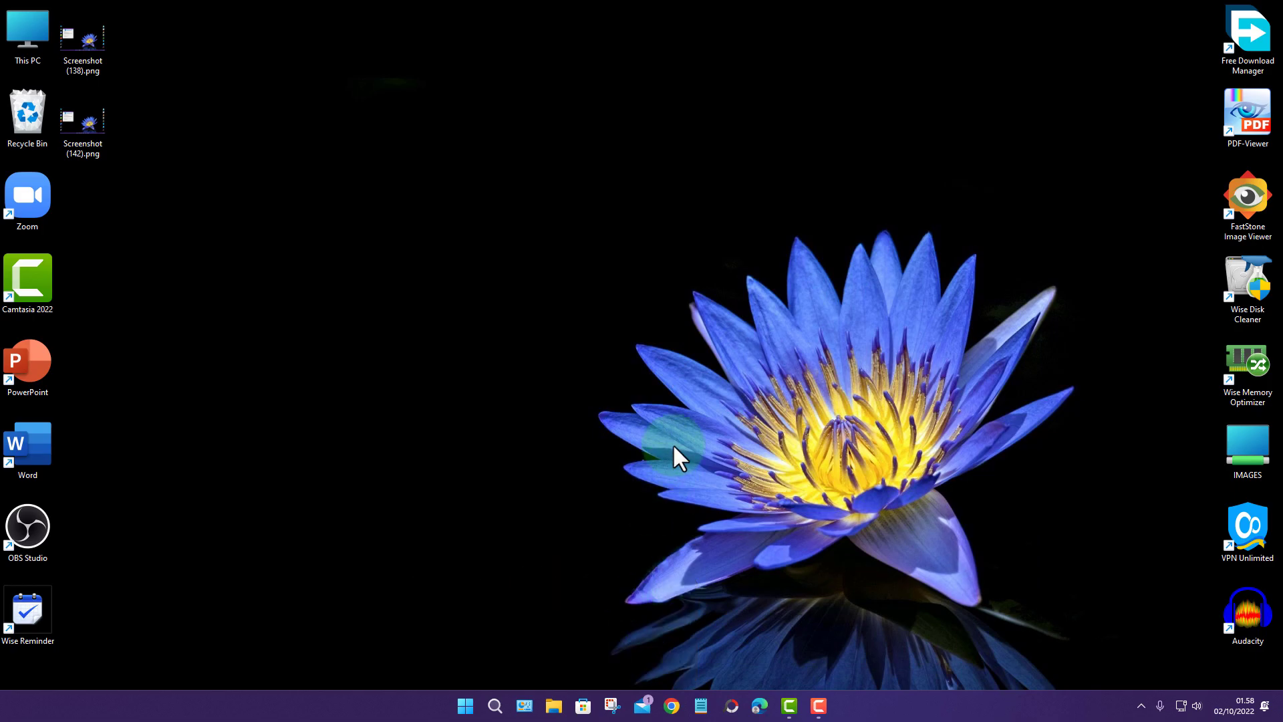
Find Microsoft Store through Windows search, open it, and minimize its window.
left_click(494, 705)
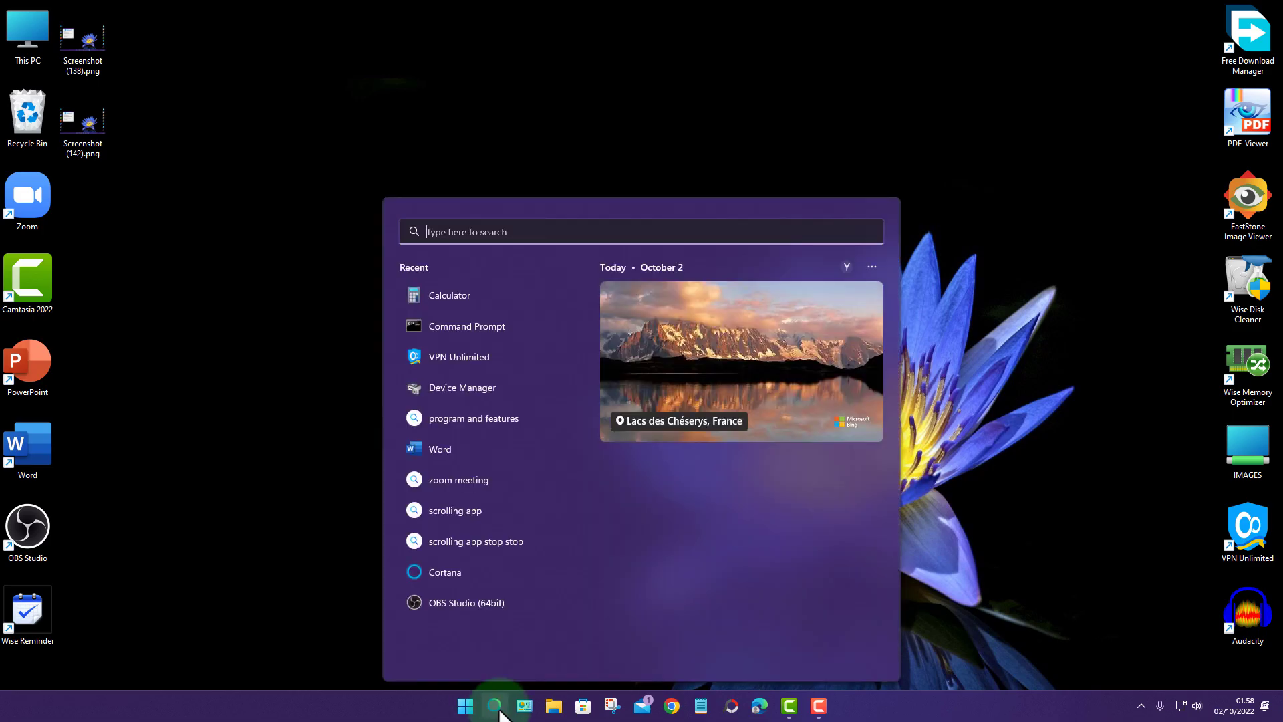
type("mi")
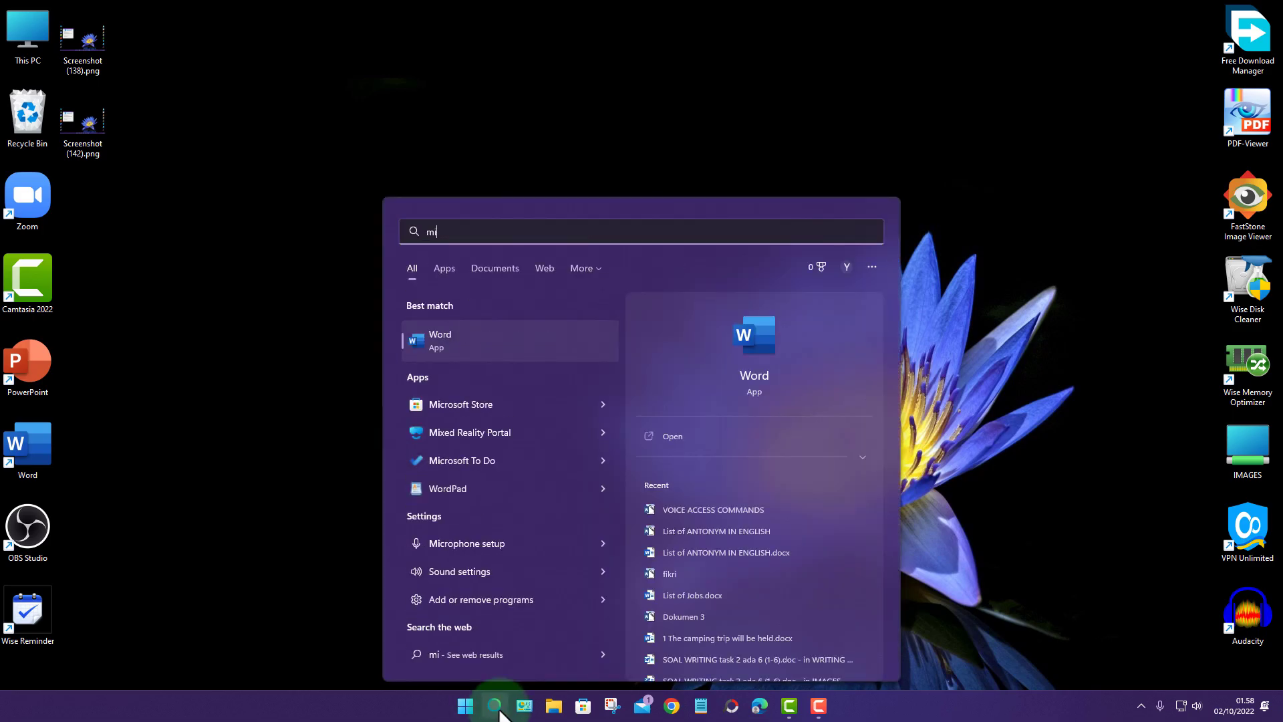
key("BackSpace")
type("soter")
left_click(575, 543)
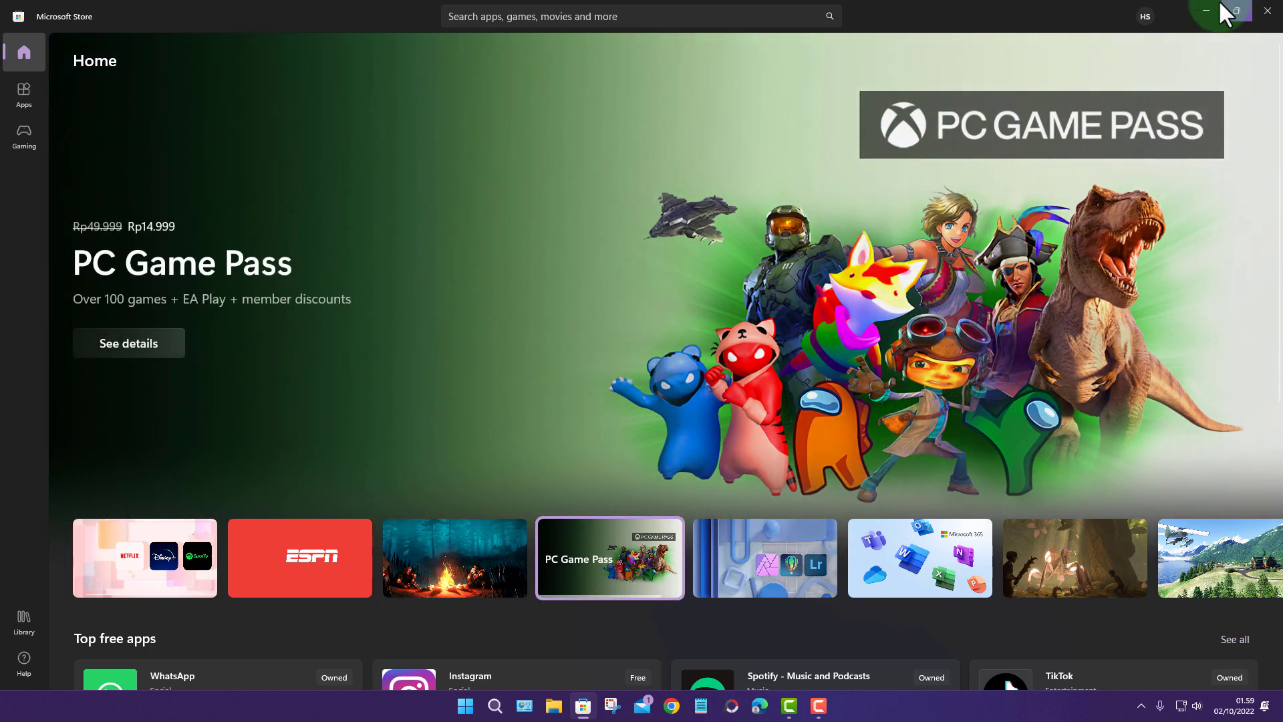
left_click(1205, 10)
Open the widgets board, browse its news and weather cards, and close the board.
left_click(5, 707)
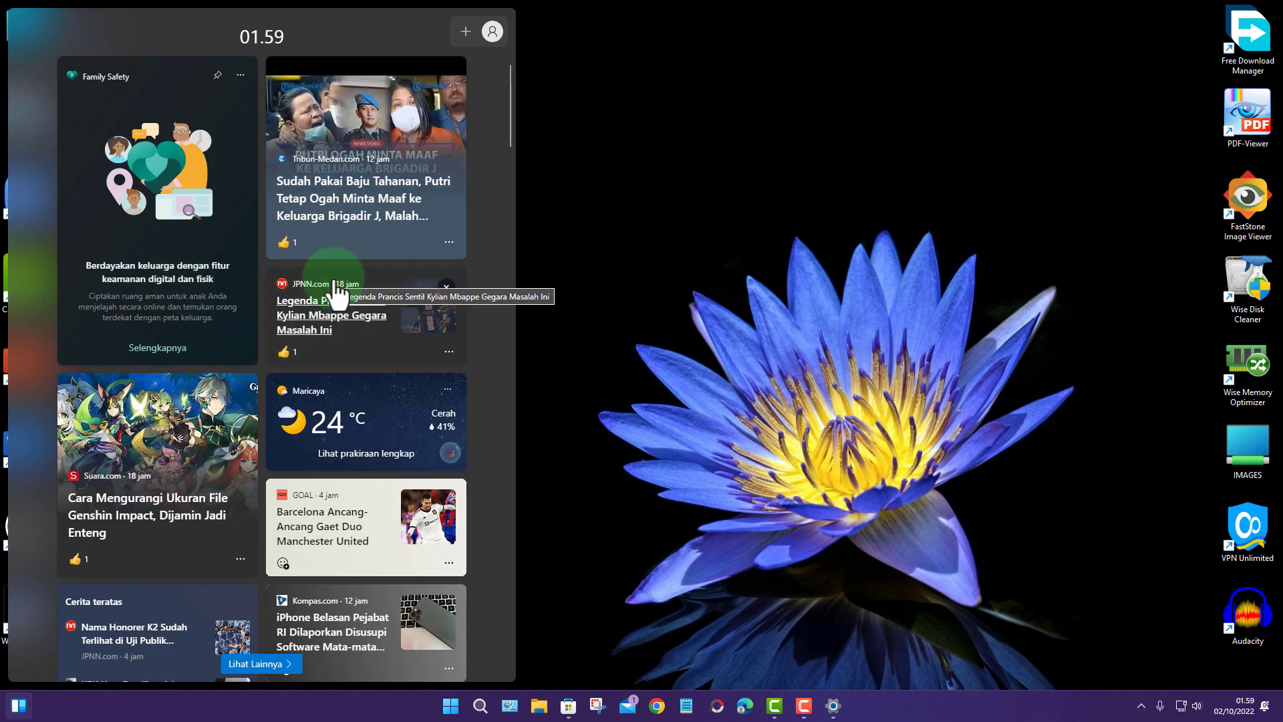
scroll(334, 284, "down", 5)
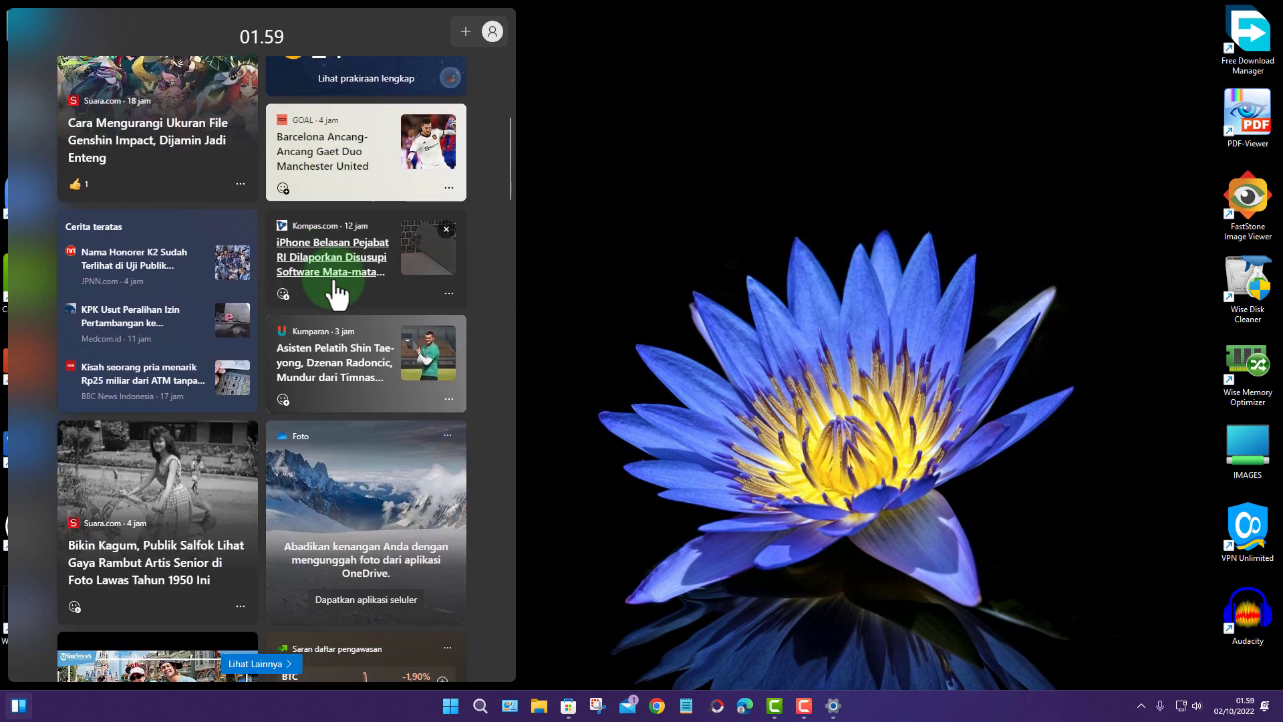
scroll(336, 293, "down", 1)
scroll(333, 281, "up", 5)
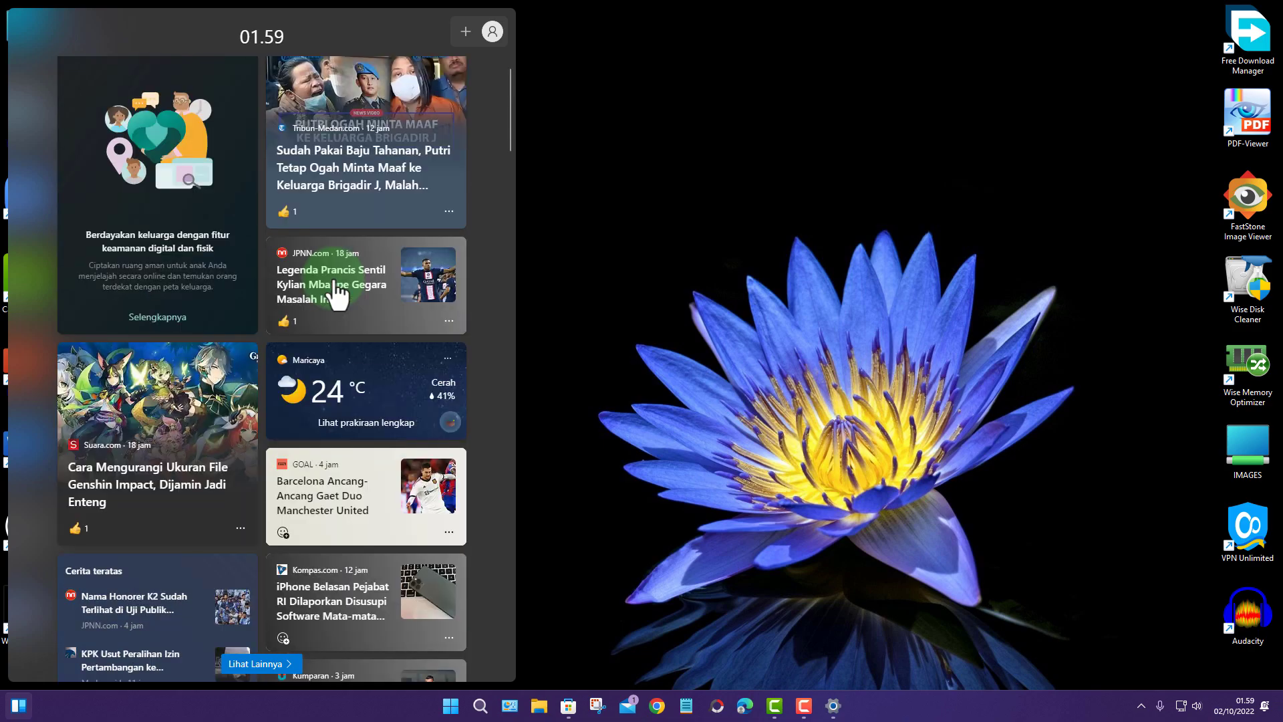
scroll(338, 294, "down", 3)
scroll(338, 294, "up", 3)
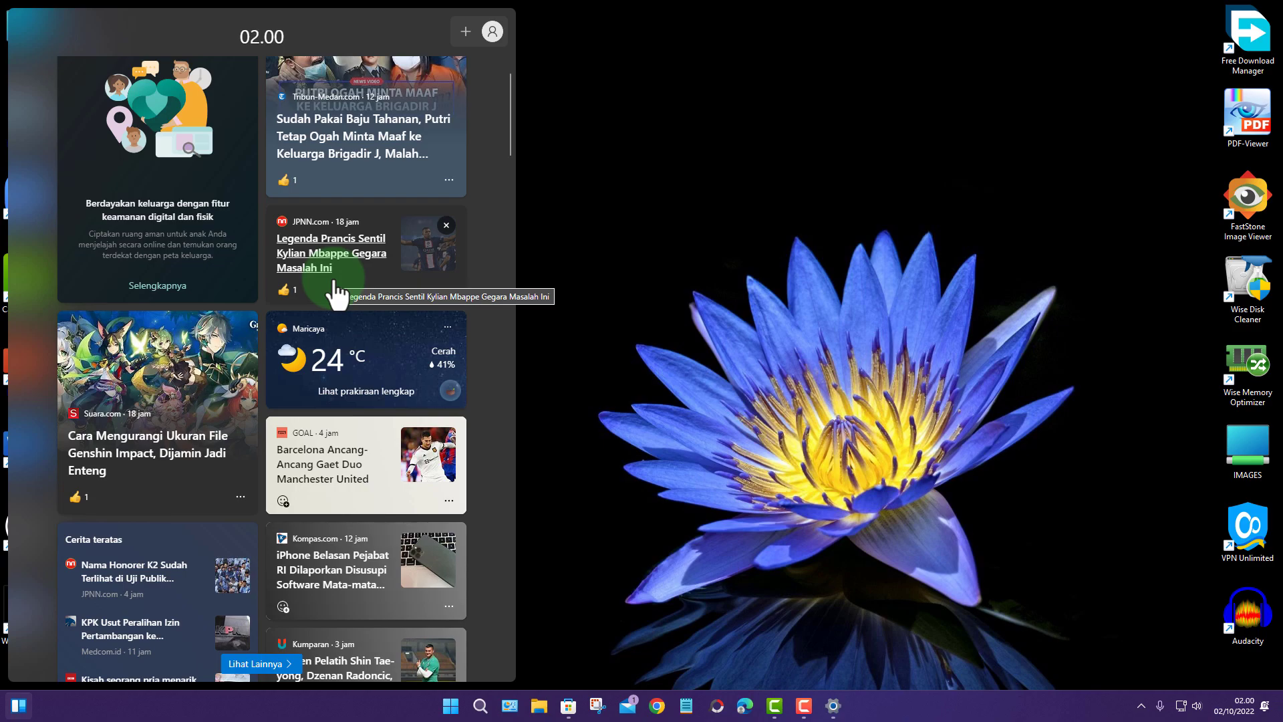
left_click(757, 229)
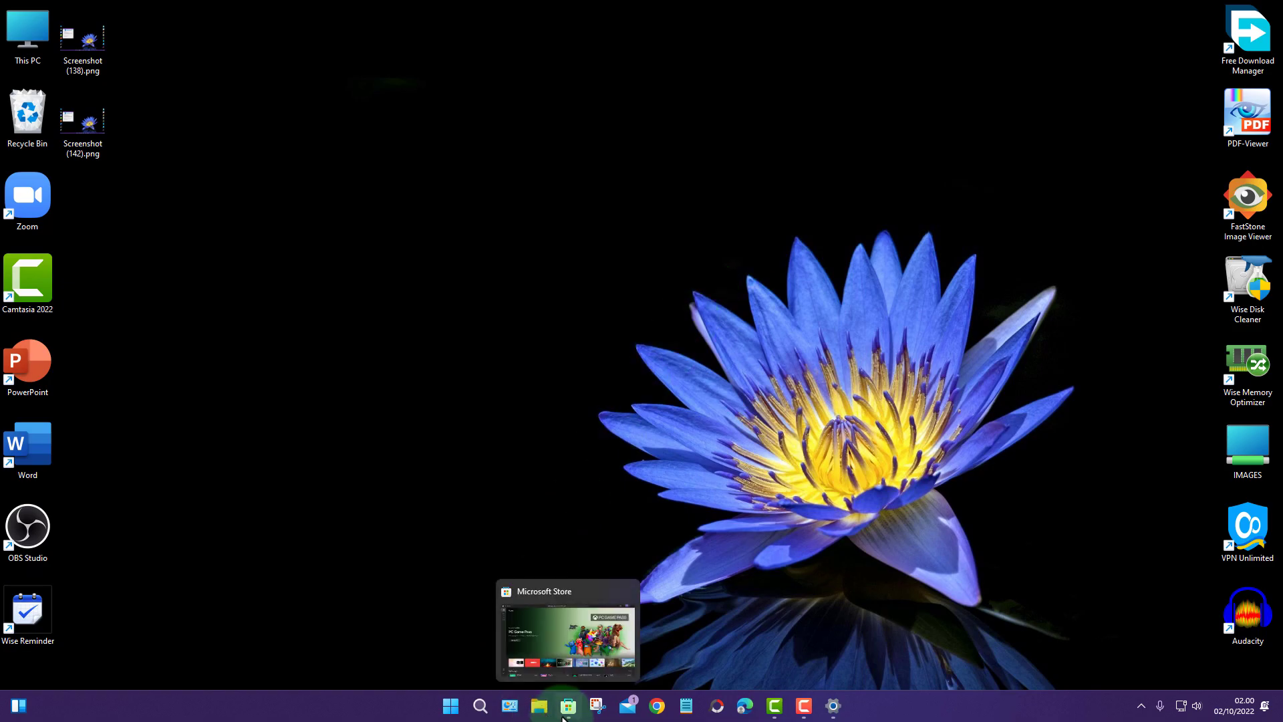
Bring up the Microsoft Store window, and open and close the Windows search pane repeatedly.
left_click(567, 707)
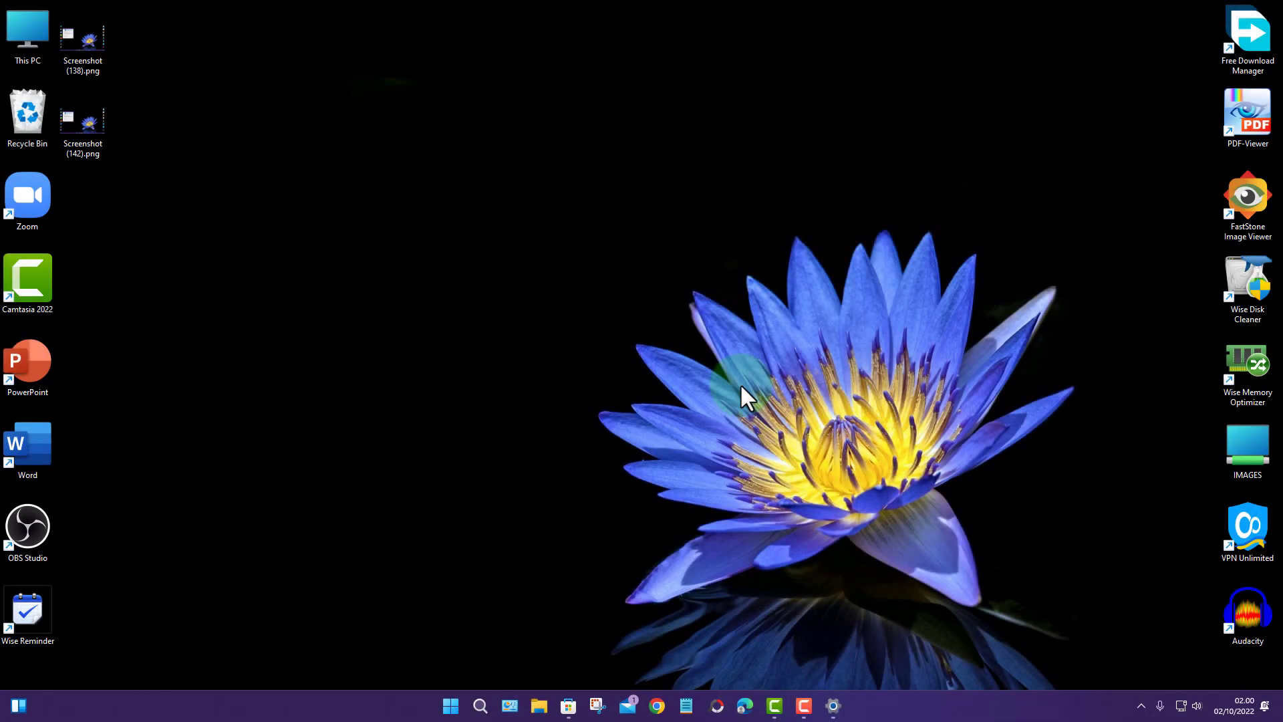
left_click(479, 706)
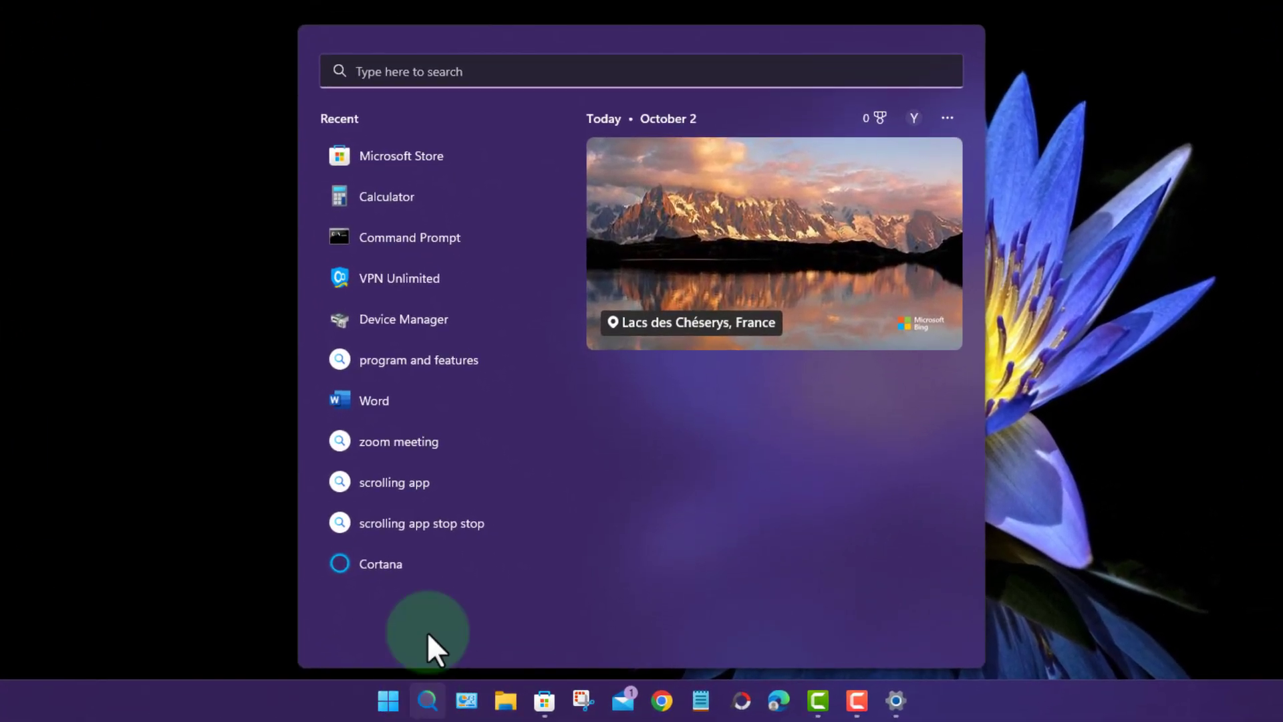
left_click(425, 700)
left_click(427, 701)
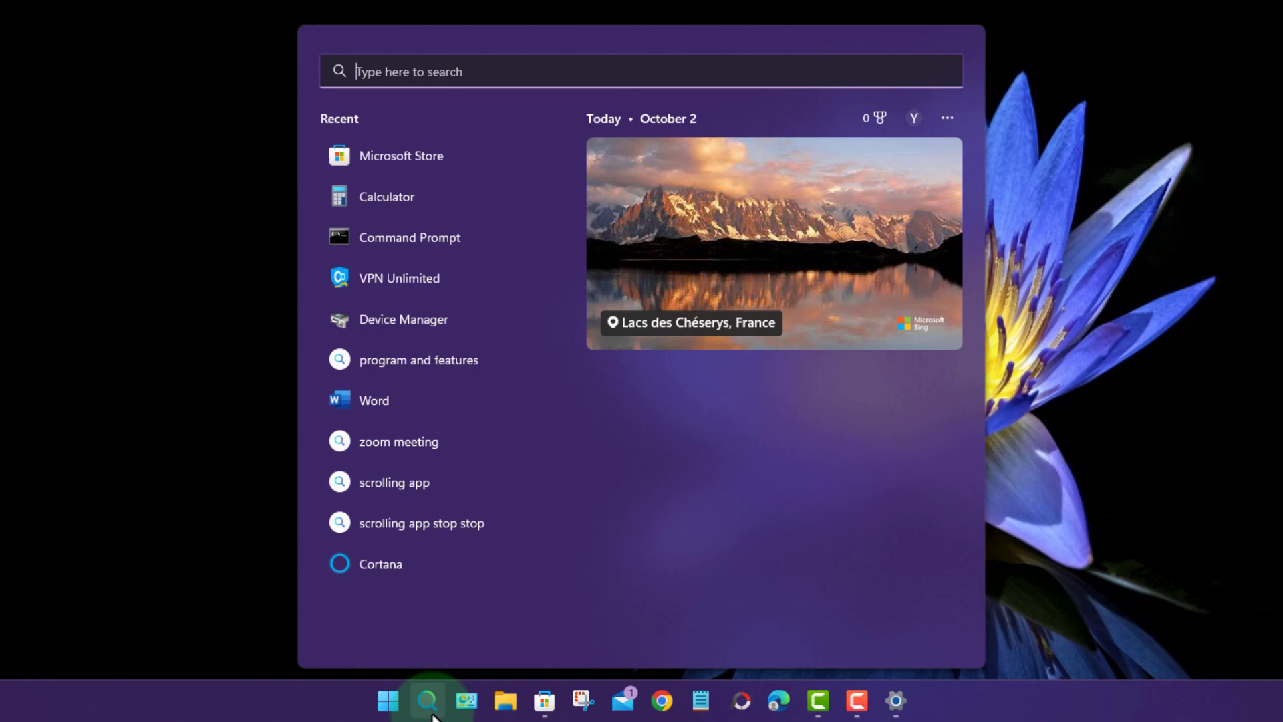
left_click(430, 712)
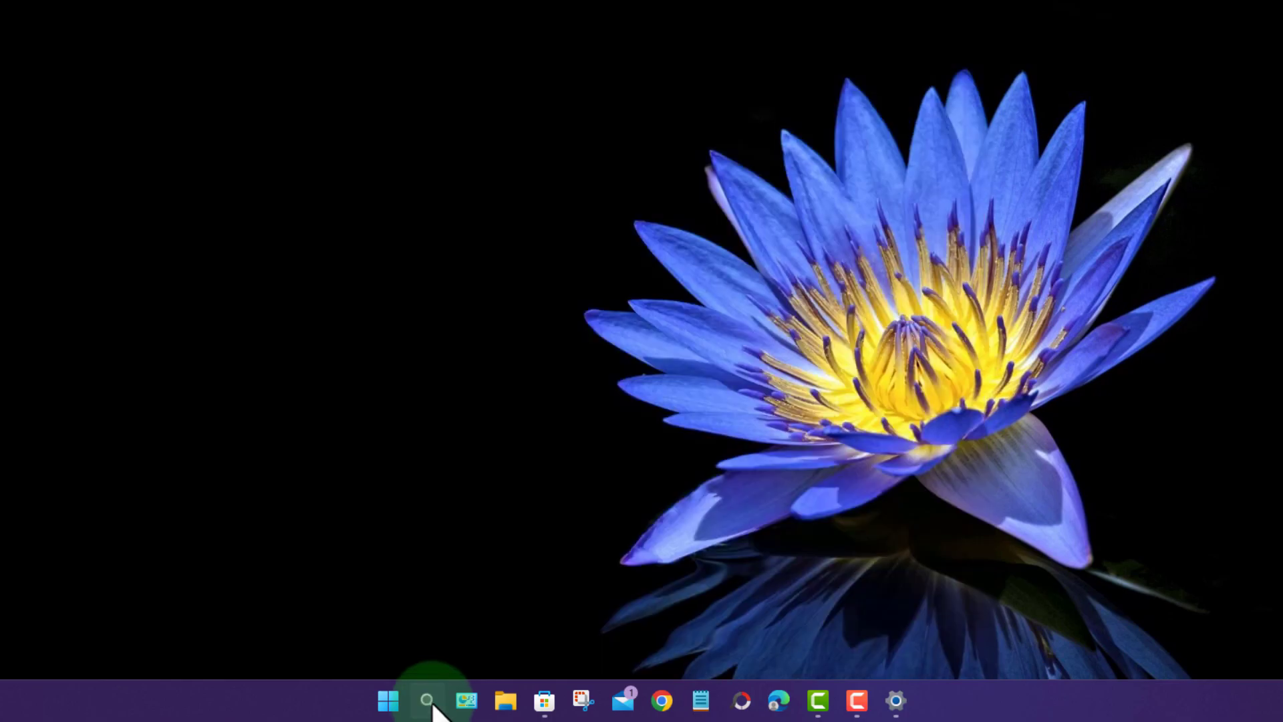
left_click(431, 712)
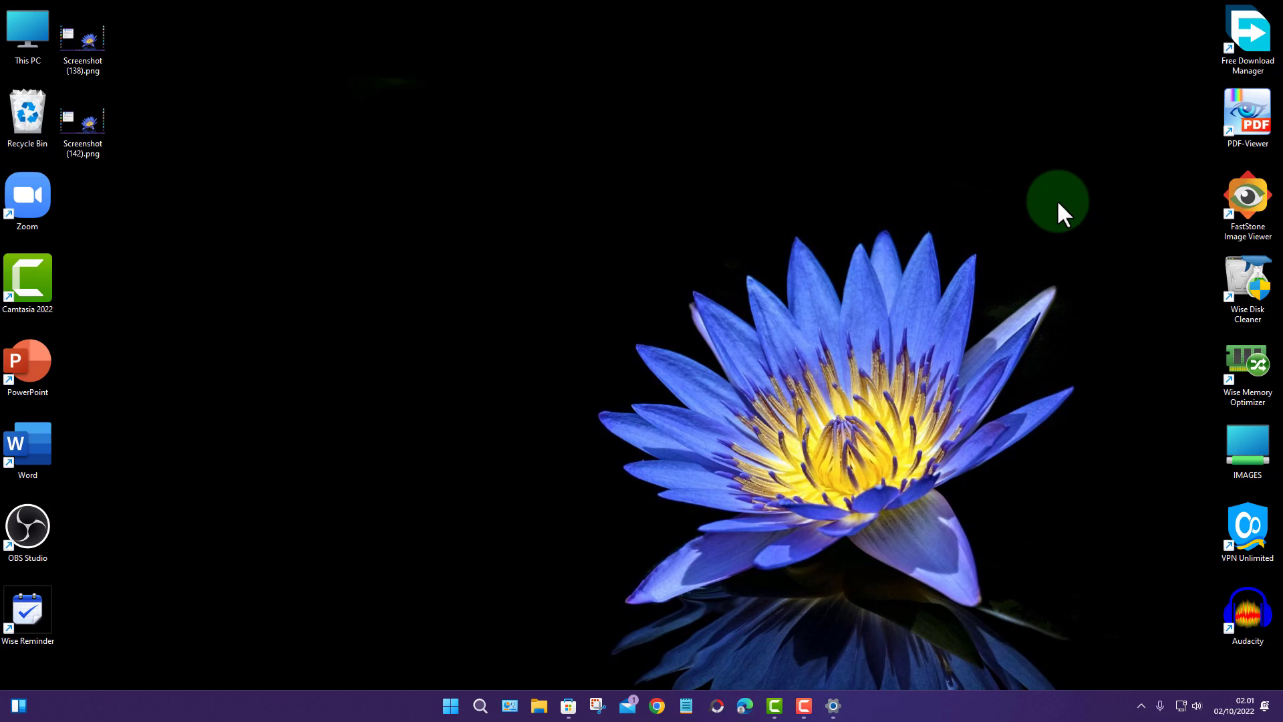
Open Task Manager to view the running processes, and minimize it.
right_click(450, 705)
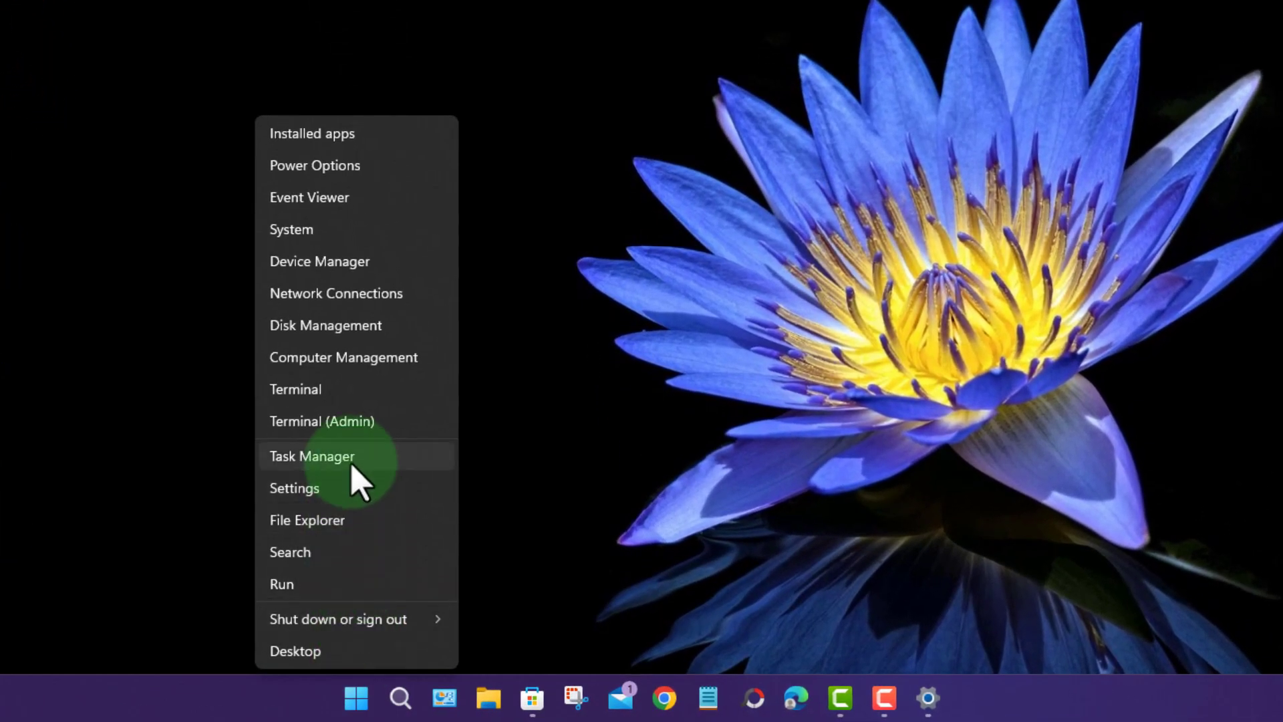
left_click(353, 468)
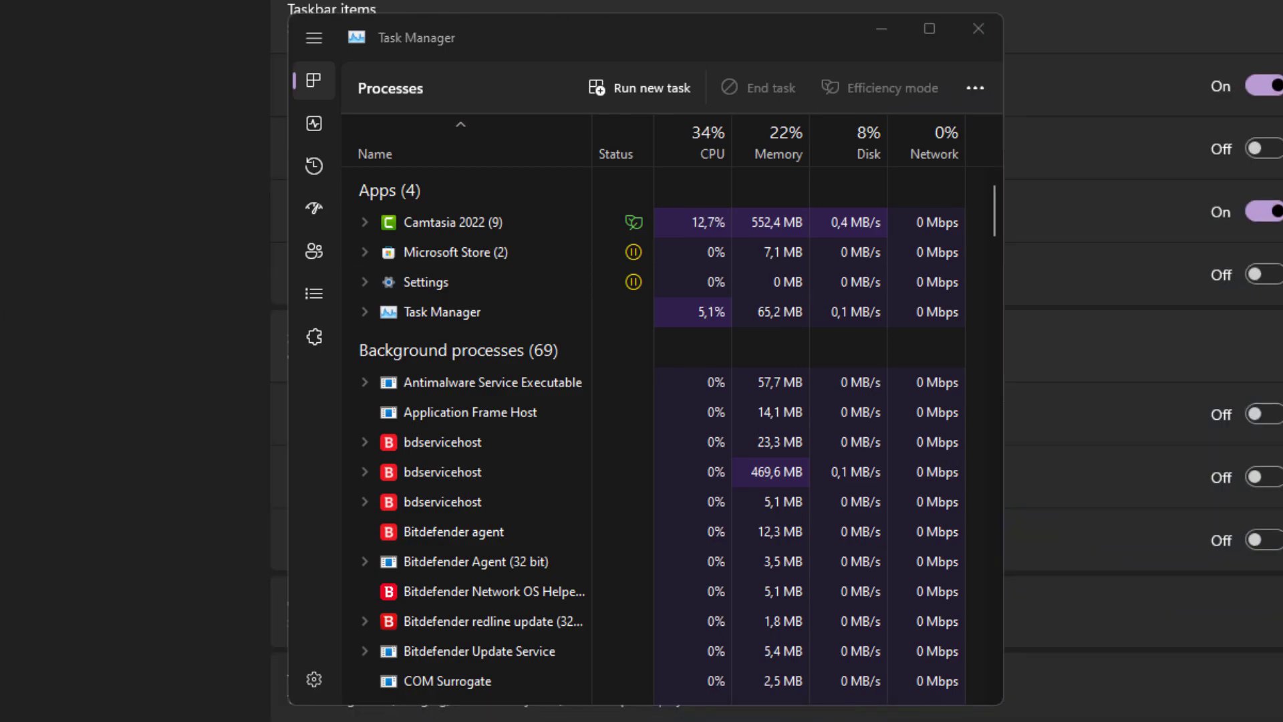
left_click(880, 27)
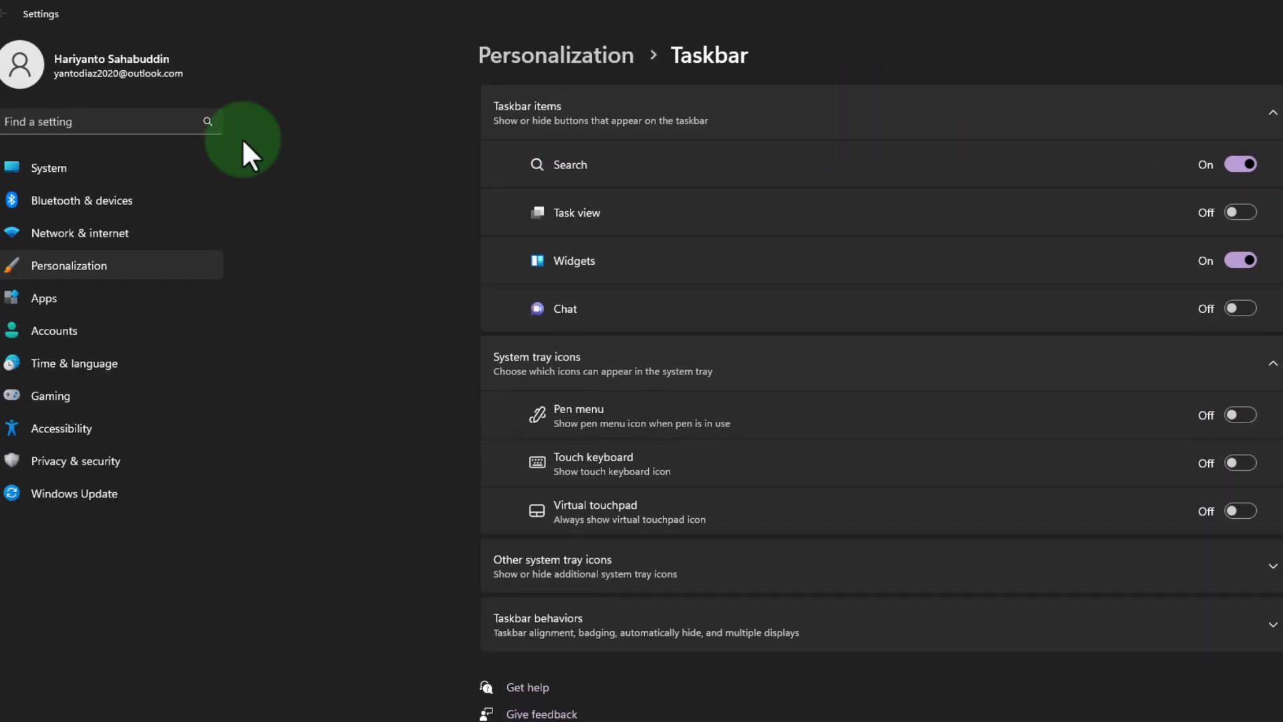
Set the Windows color mode to Custom with Light as the default app mode, and reopen Task Manager.
left_click(119, 266)
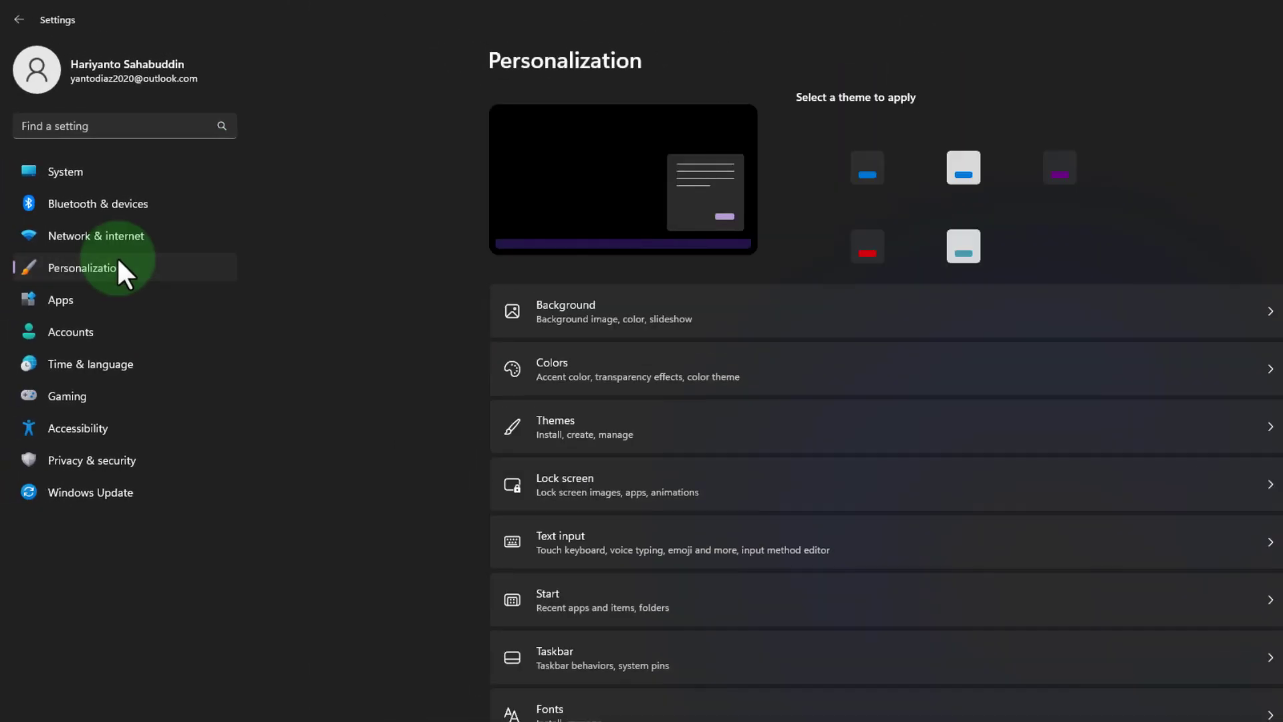
left_click(707, 372)
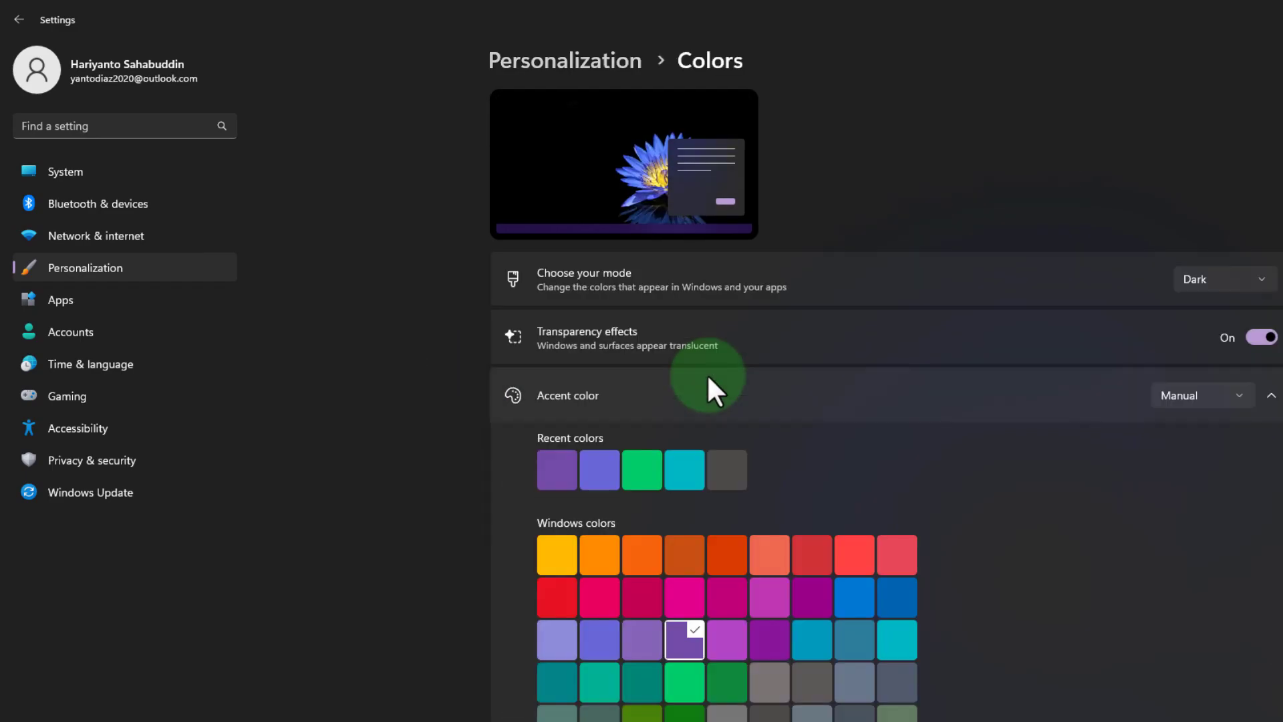
left_click(1260, 279)
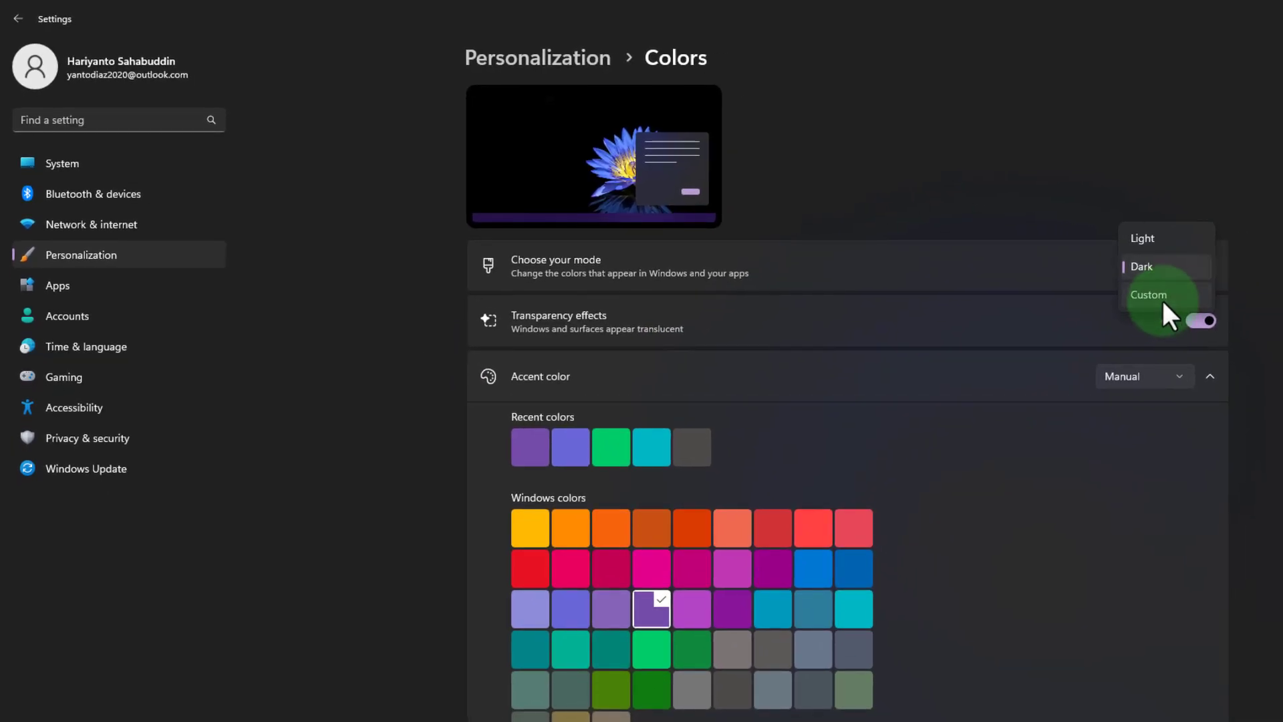
left_click(1219, 313)
left_click(1136, 348)
left_click(1136, 320)
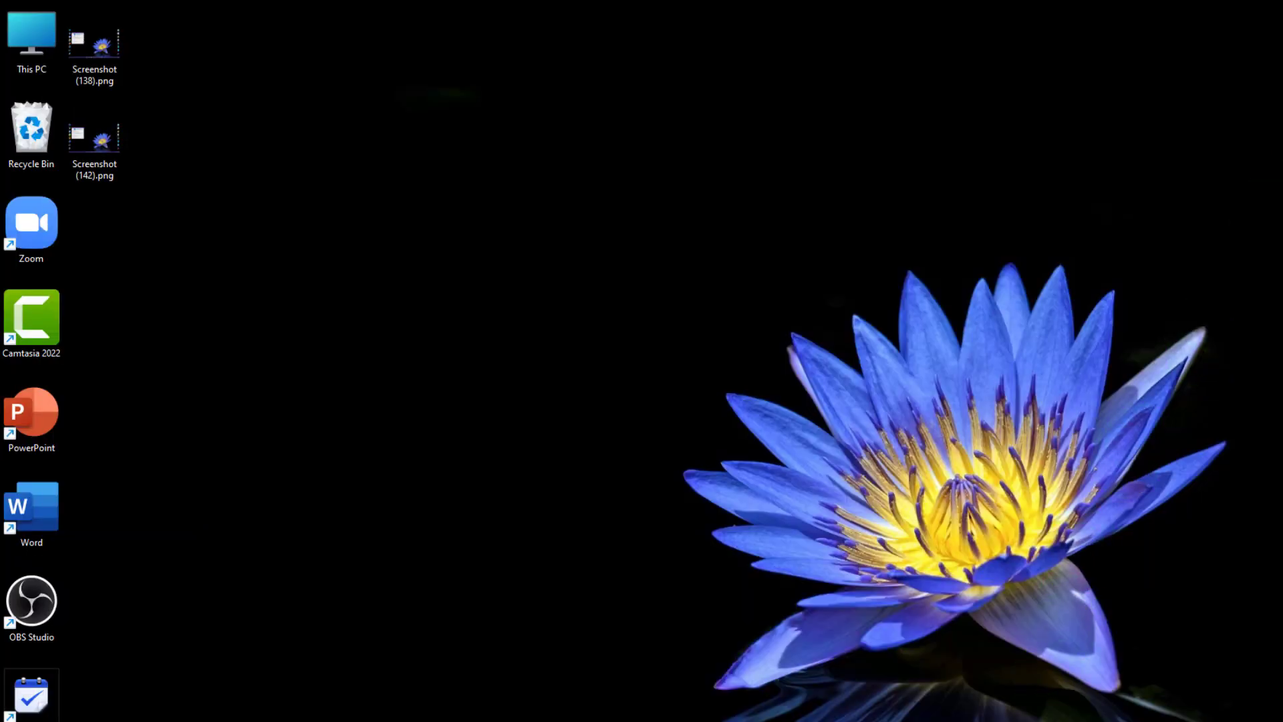
key("ctrl+shift+Escape")
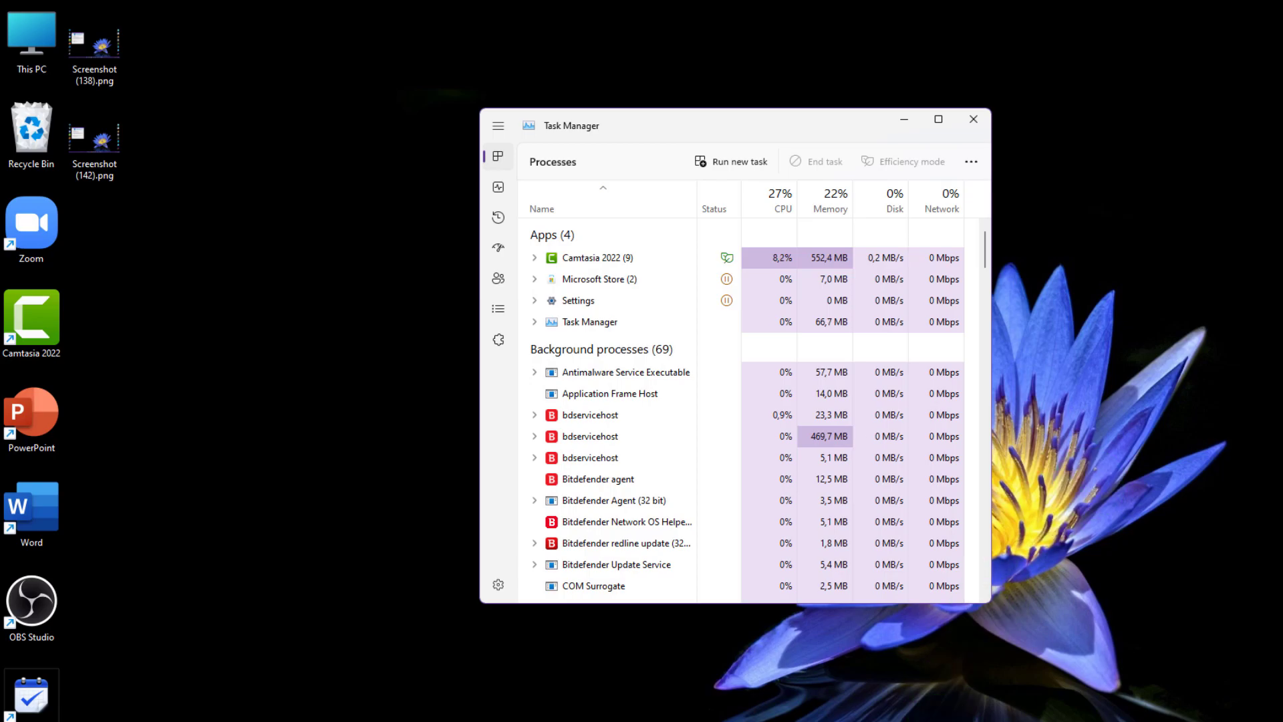
Set the default app mode back to Dark in the Windows color settings, and close Task Manager.
left_click(933, 708)
left_click(1129, 352)
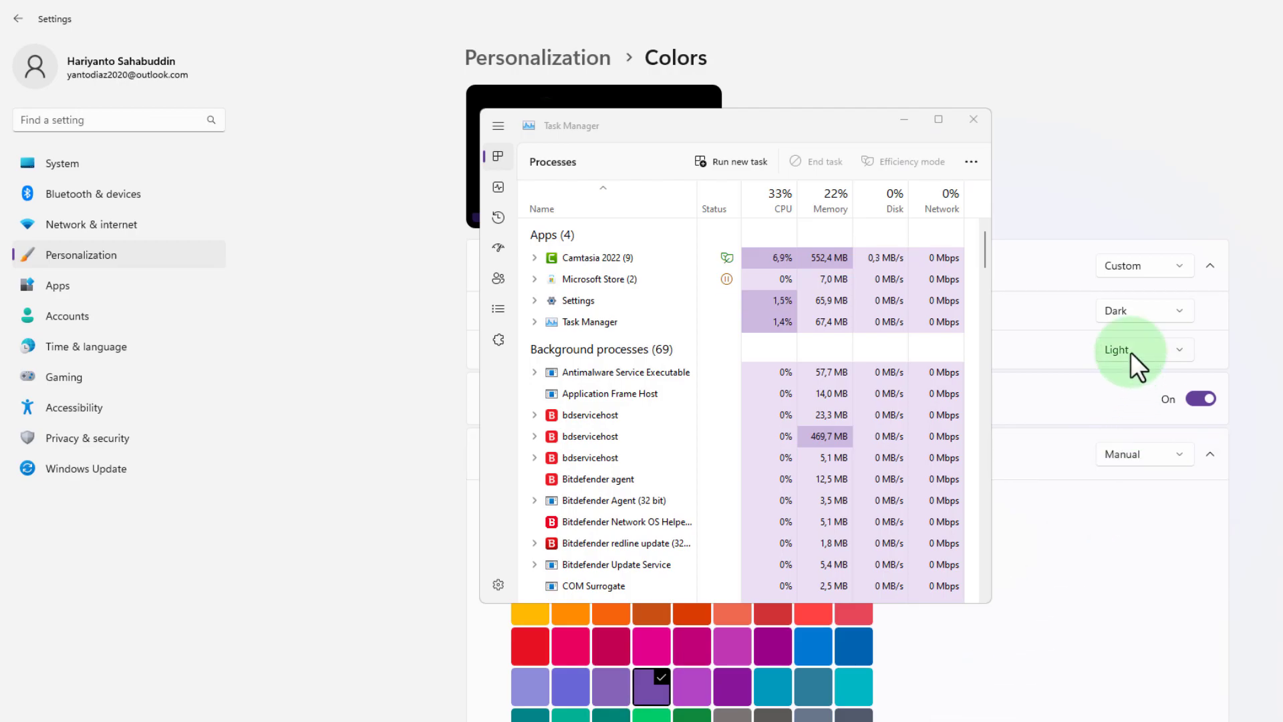
left_click(1133, 383)
left_click(940, 205)
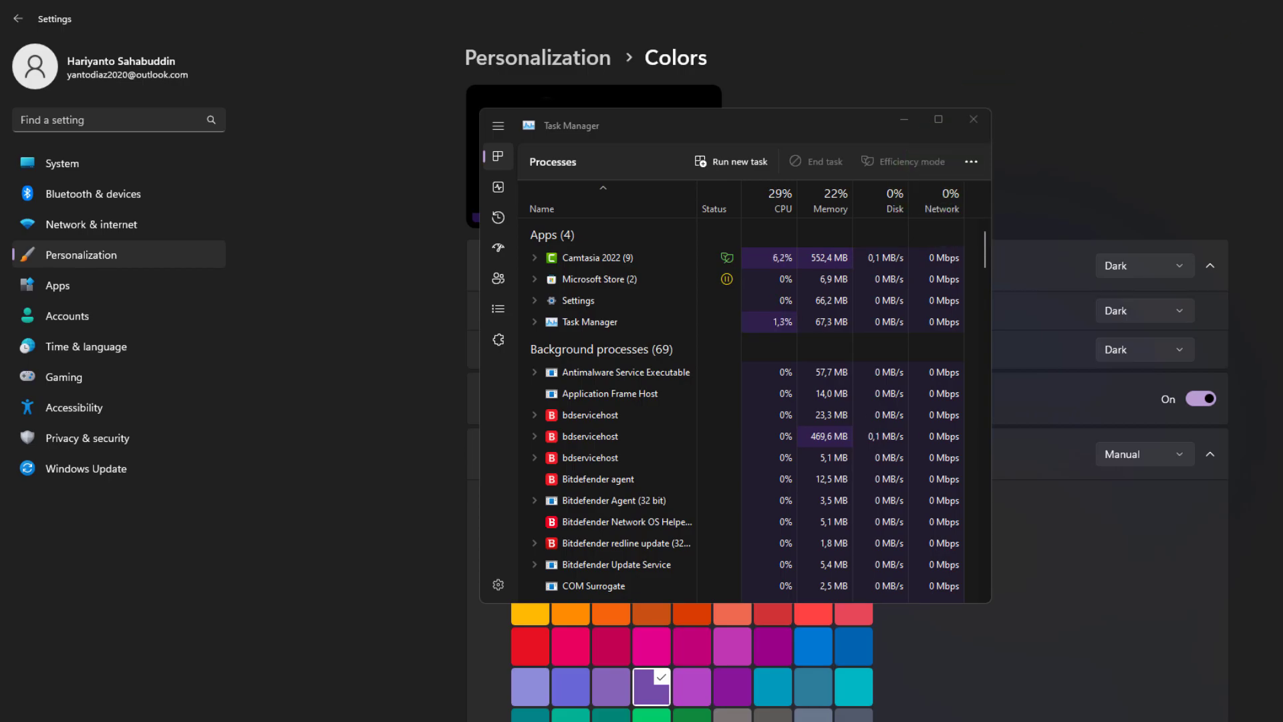
key("super+d")
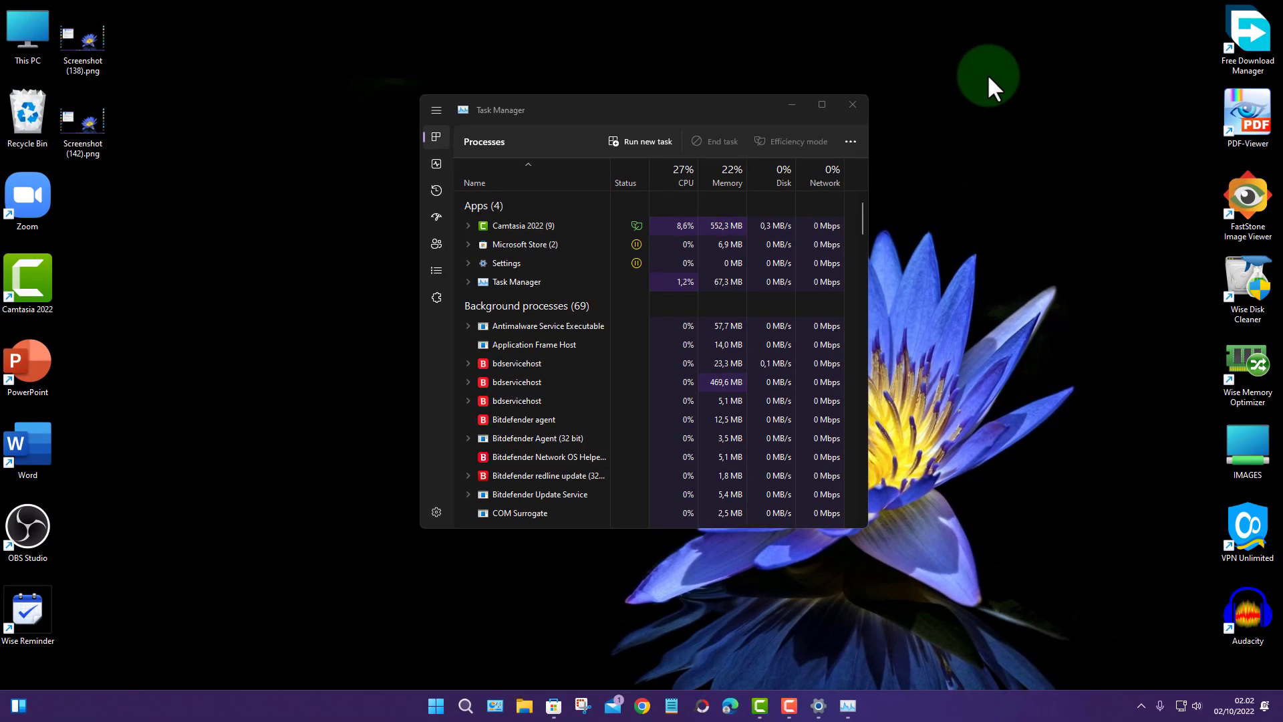
left_click(853, 103)
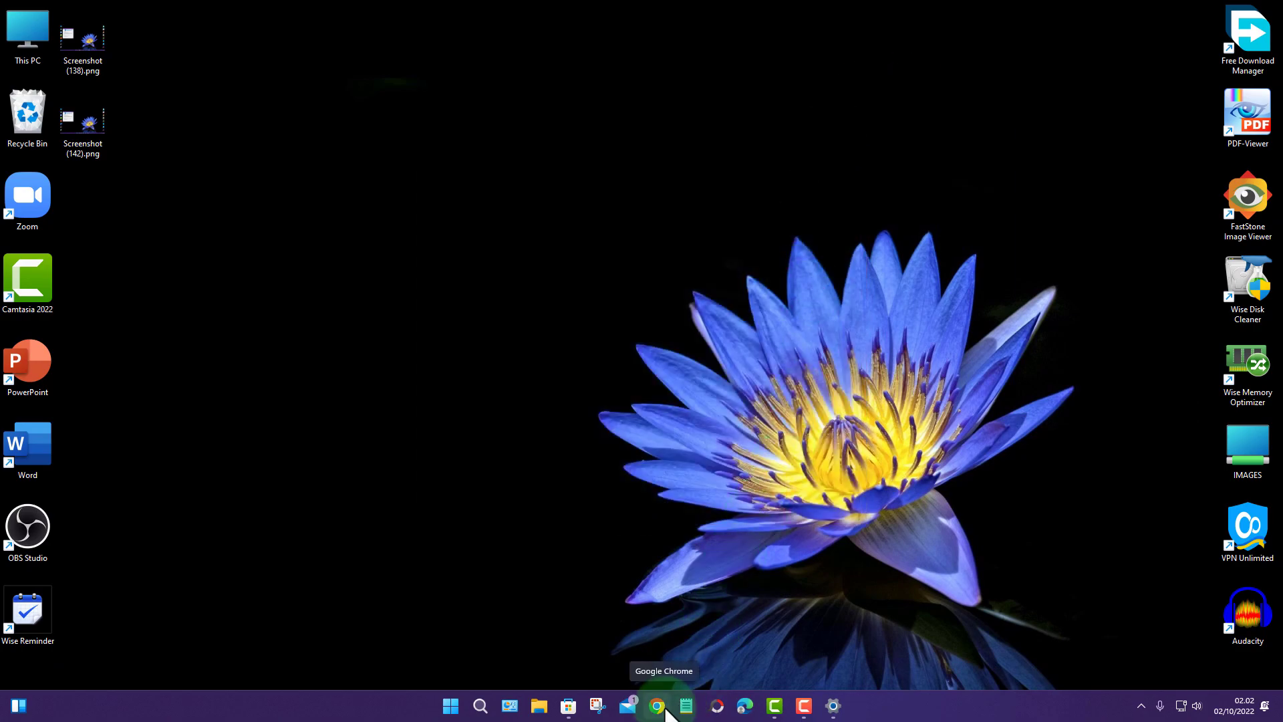
left_click(743, 705)
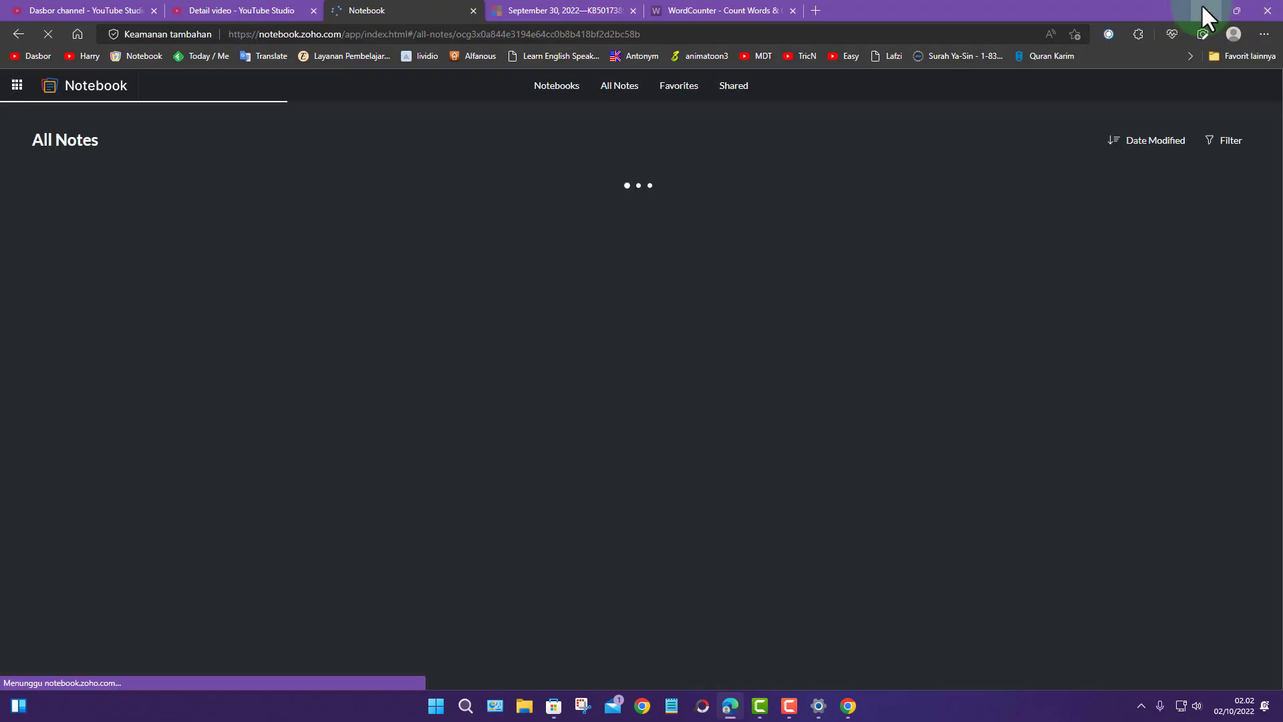
left_click(1205, 11)
left_click(643, 706)
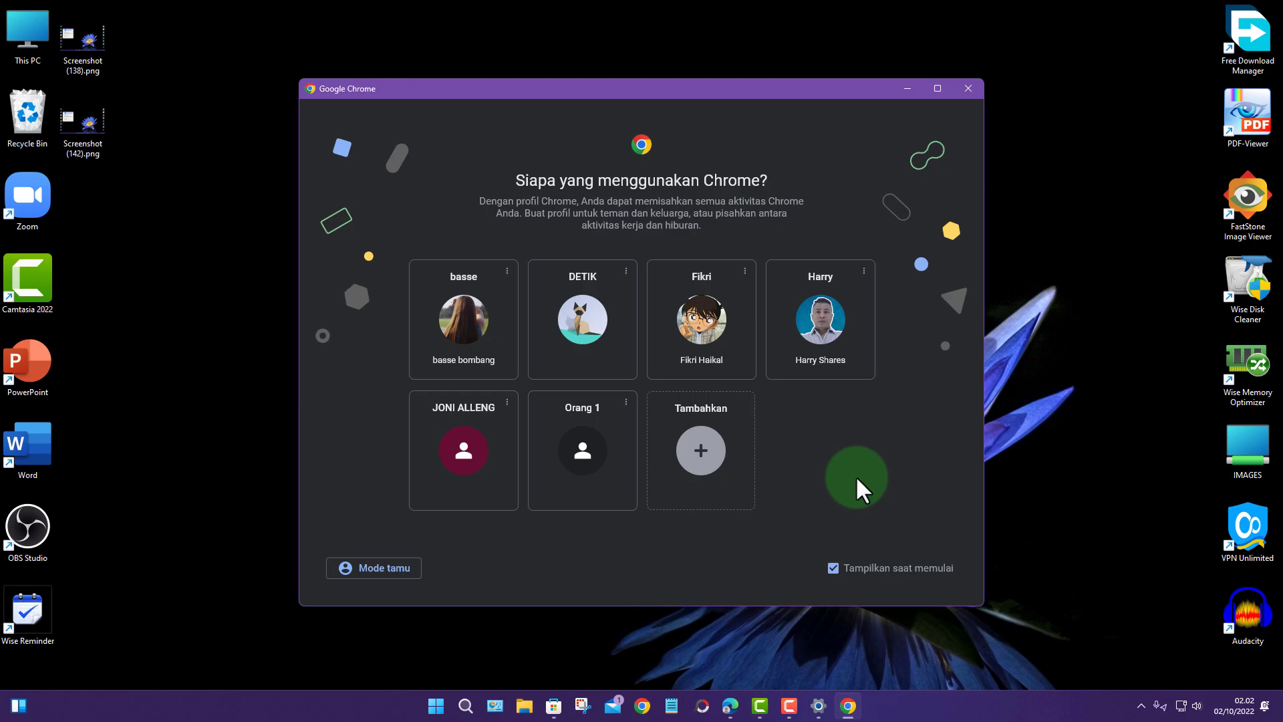
left_click(908, 92)
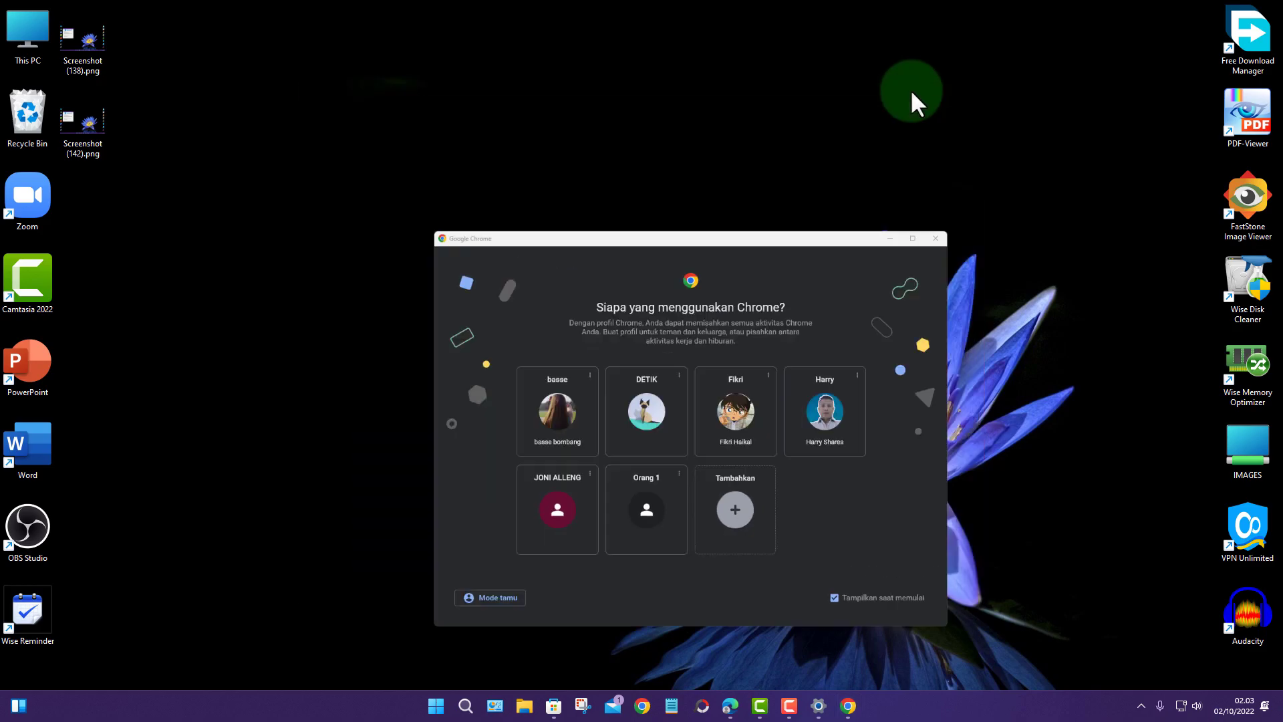